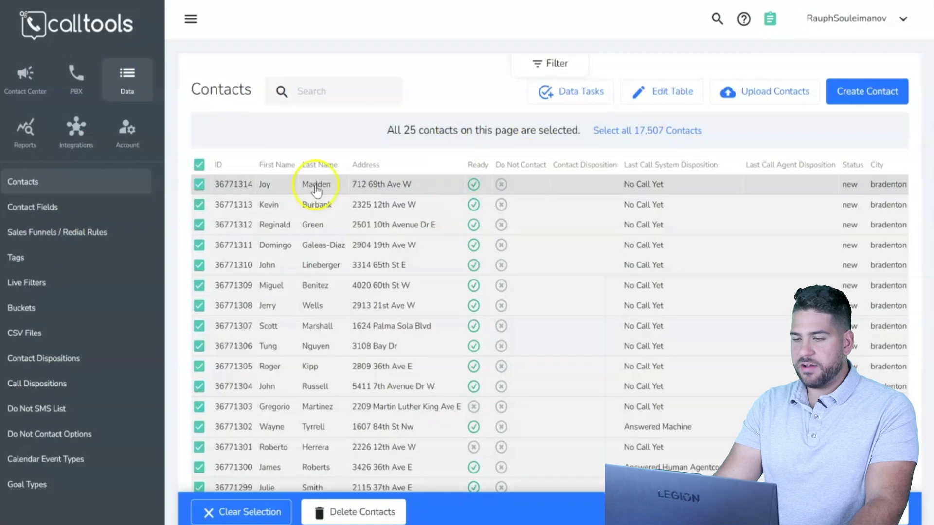
Clear the contact selection and load the file "bradenton SFh high equity skiptraced" for a contact upload
left_click(199, 165)
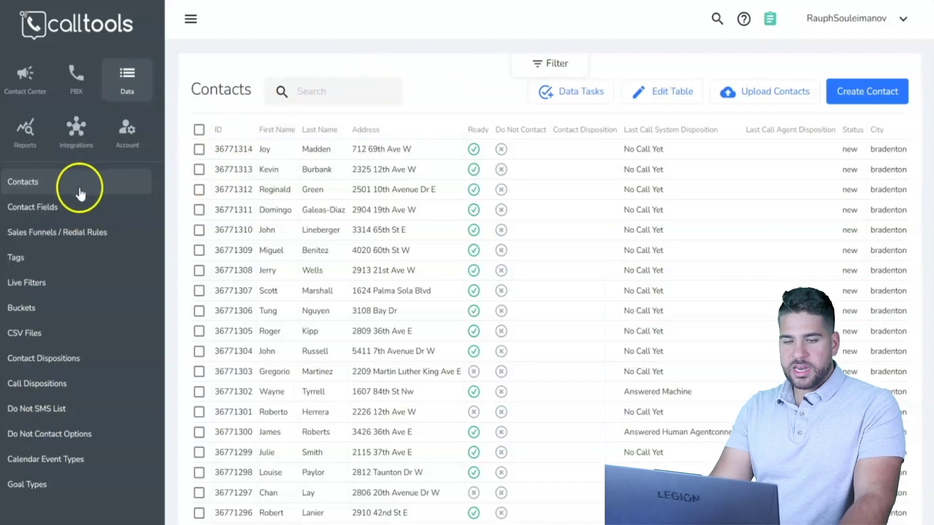
left_click(773, 90)
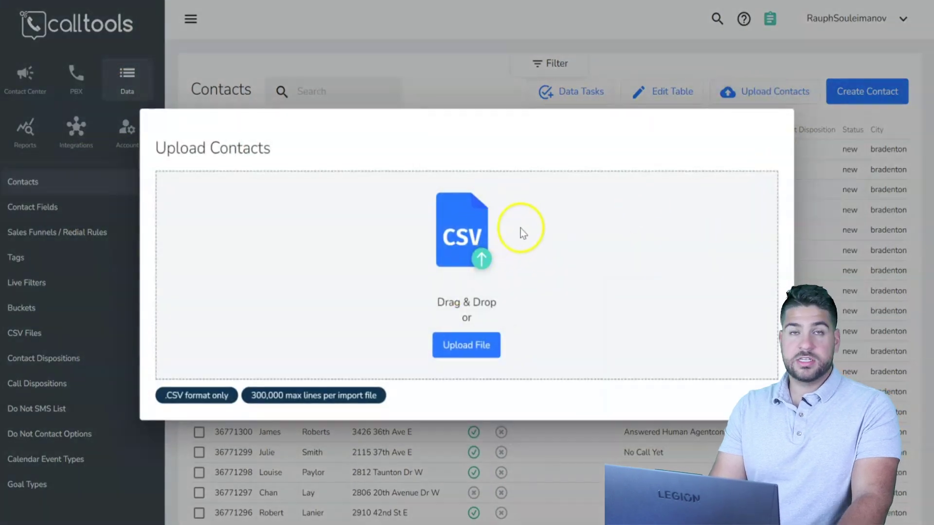
left_click(485, 346)
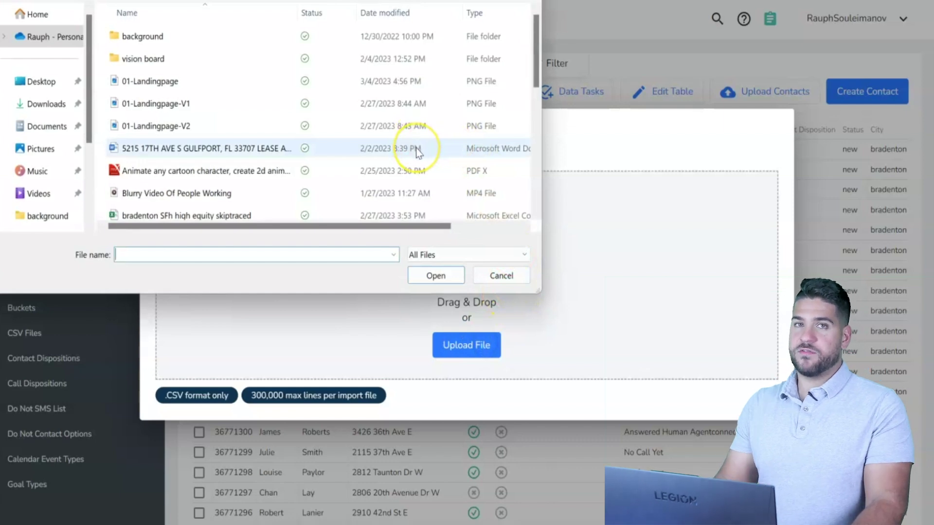
scroll(229, 180, "down", 3)
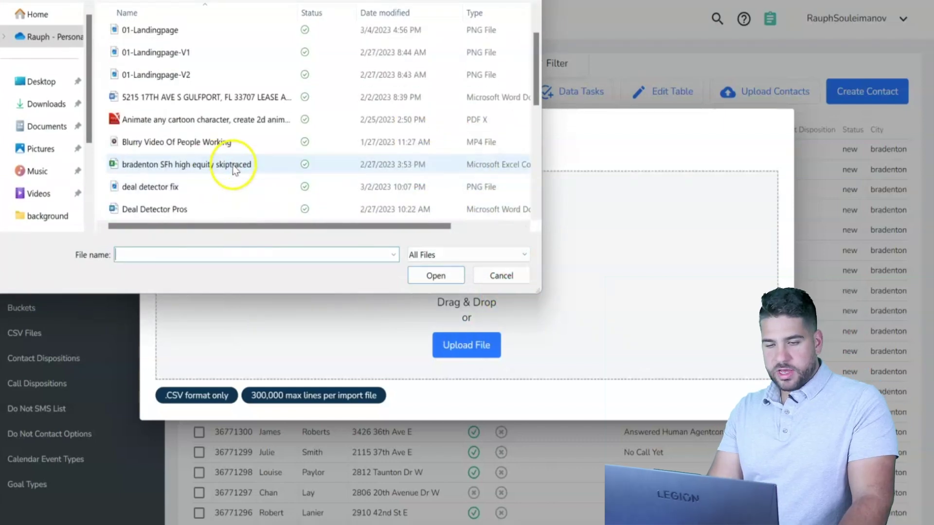
left_click(194, 97)
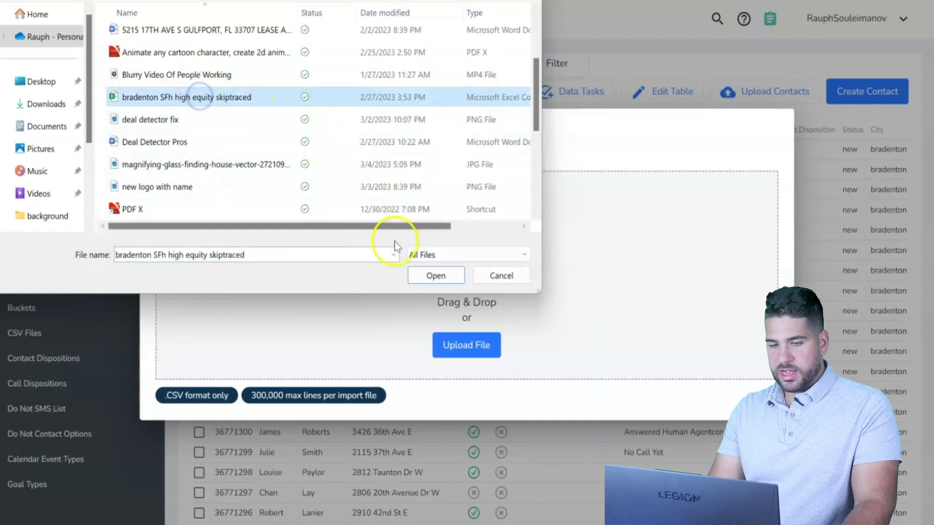
left_click(432, 274)
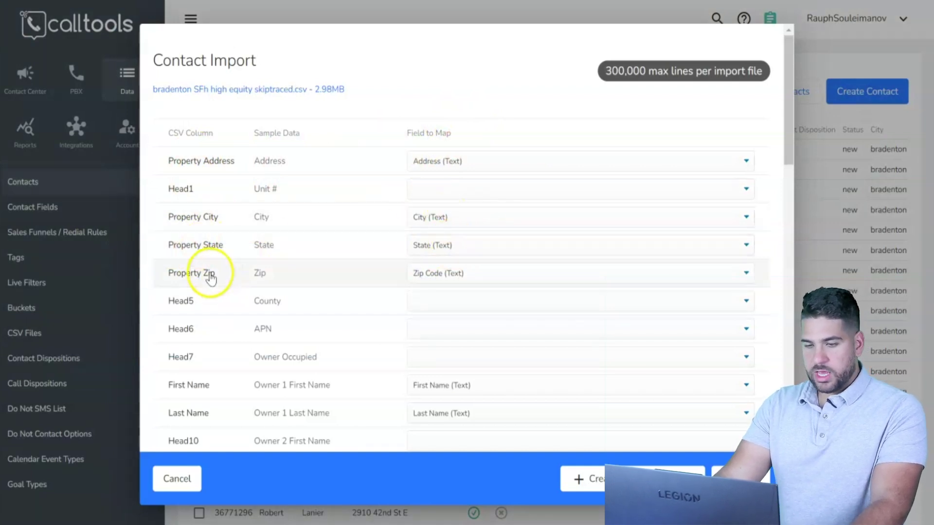
Map the first Phone column of the contact import to Phonenumber1 (Phone Number)
scroll(417, 375, "down", 20)
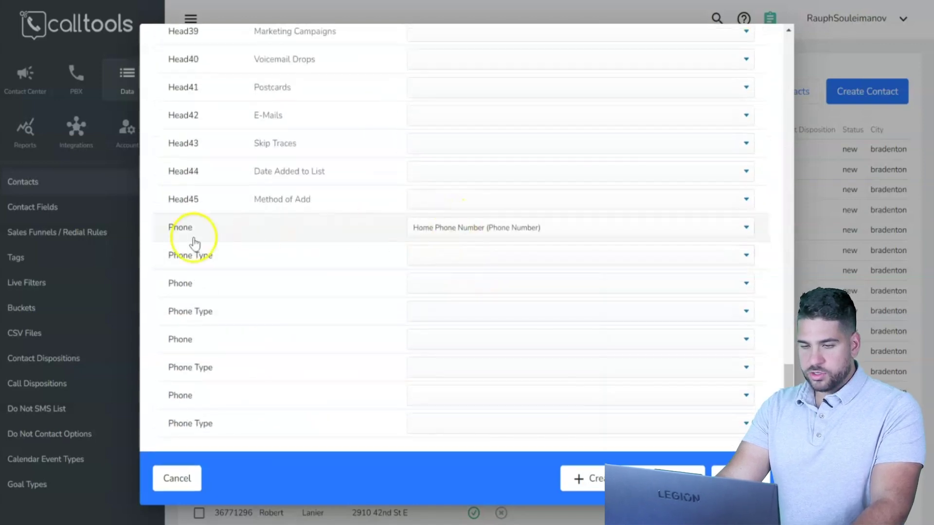
left_click(444, 227)
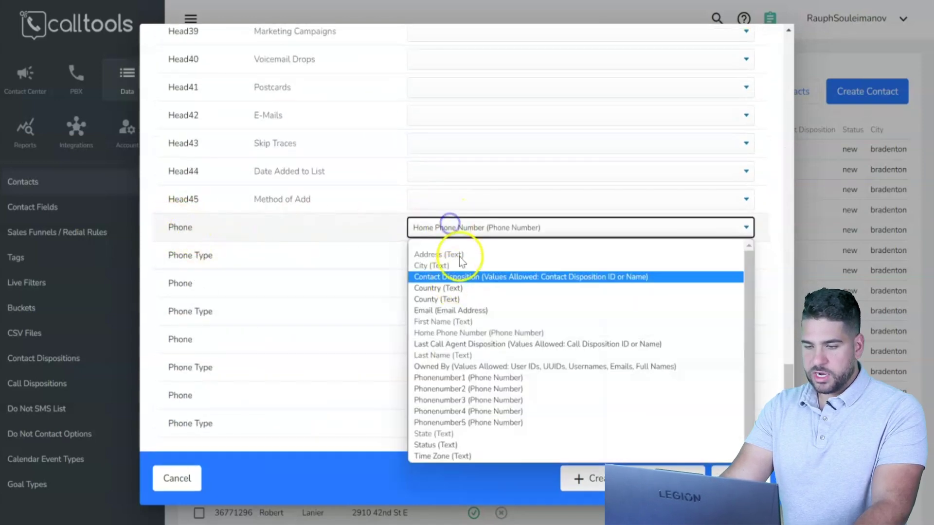
left_click(464, 378)
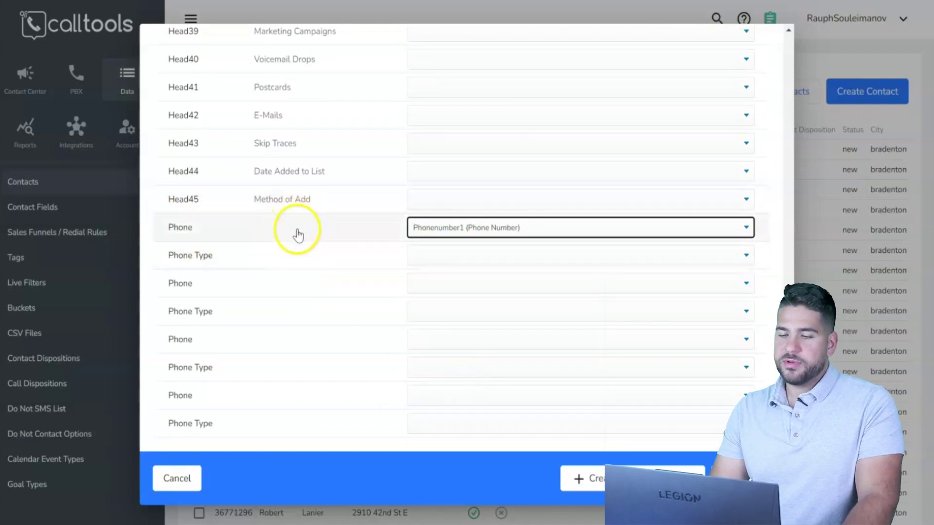
scroll(298, 233, "up", 20)
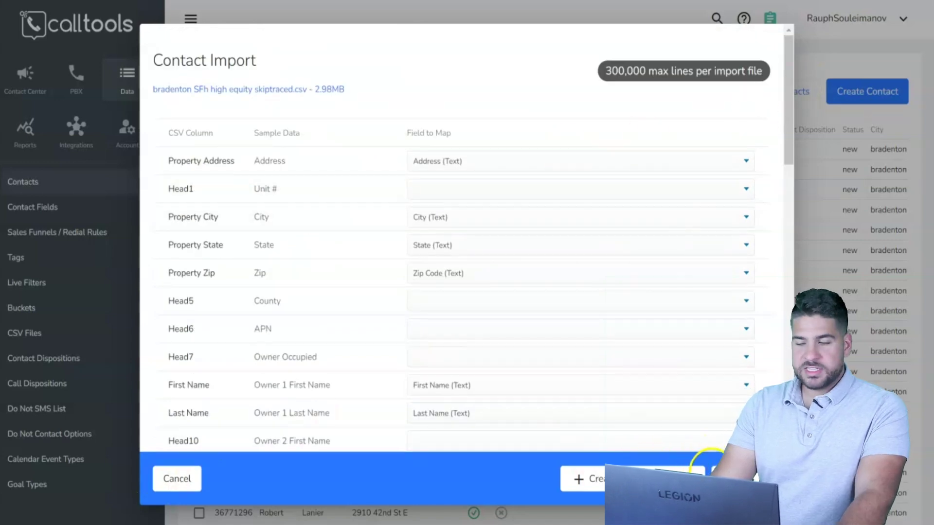
Proceed to the scrubbing options, check the tag assigned to the imported contacts, and dismiss the import without uploading
left_click(709, 471)
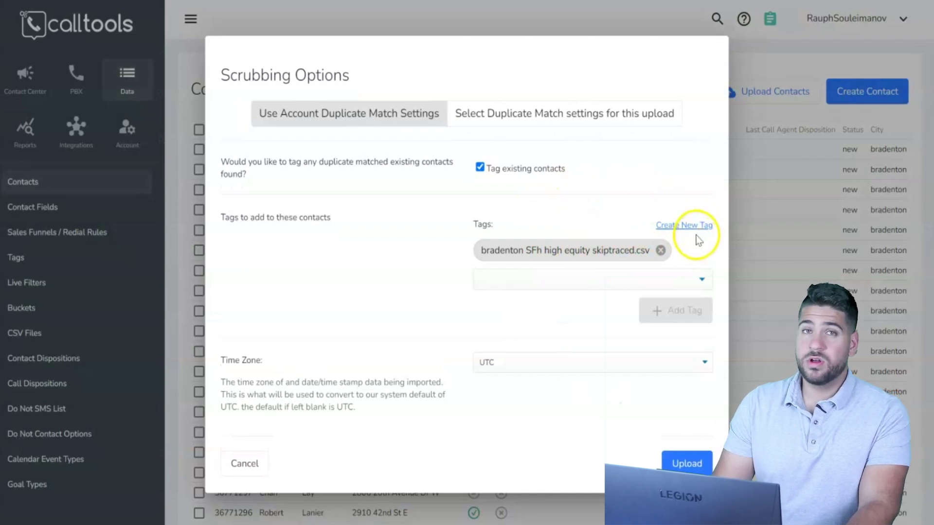
left_click_drag(487, 250, 543, 248)
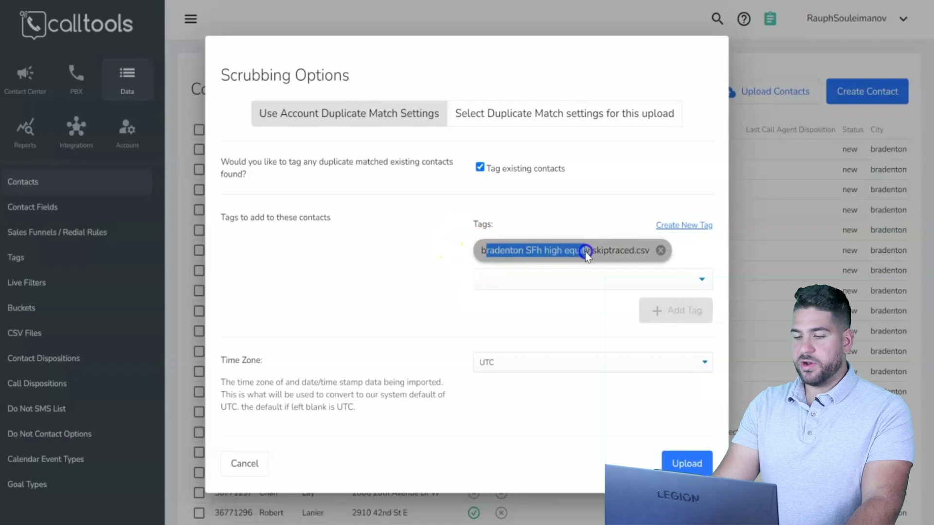
left_click_drag(593, 252, 628, 250)
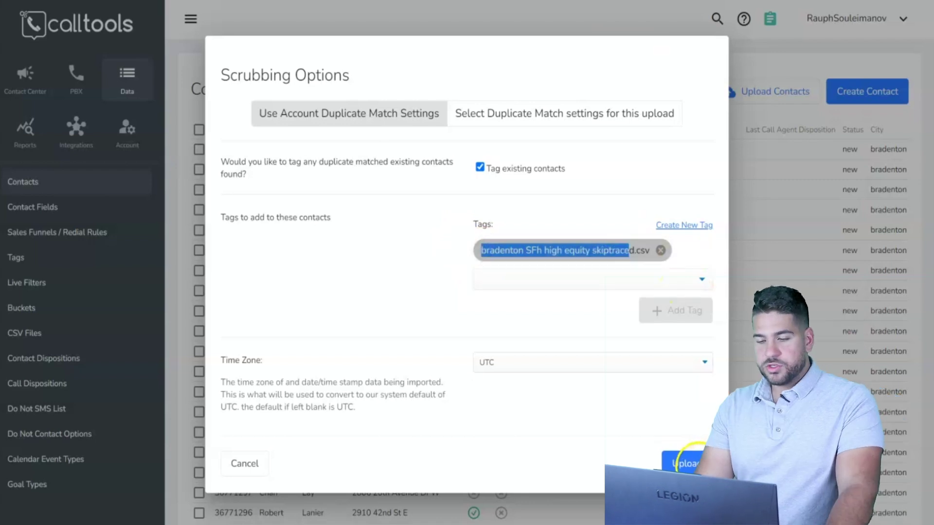
left_click(776, 190)
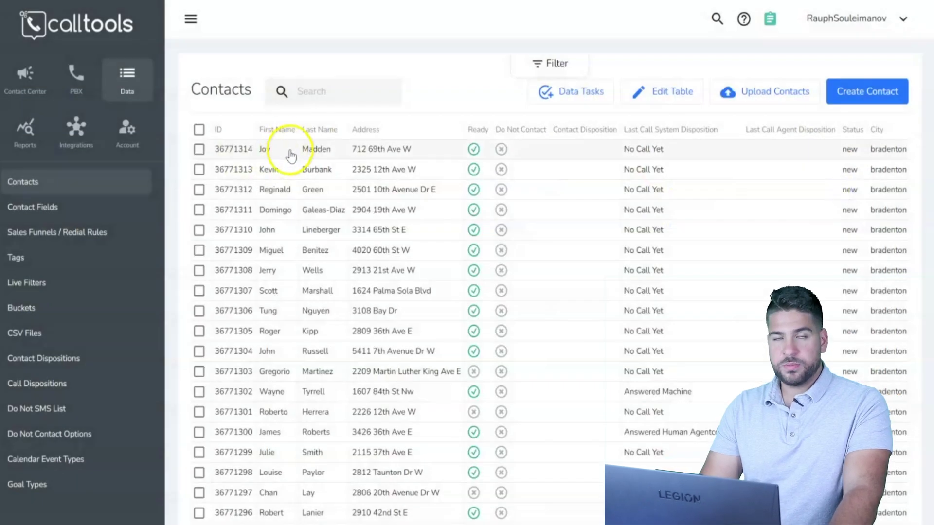
Filter the contacts by the tag "Bradenton SFH smarter contact.csv"
left_click(548, 67)
scroll(334, 101, "down", 7)
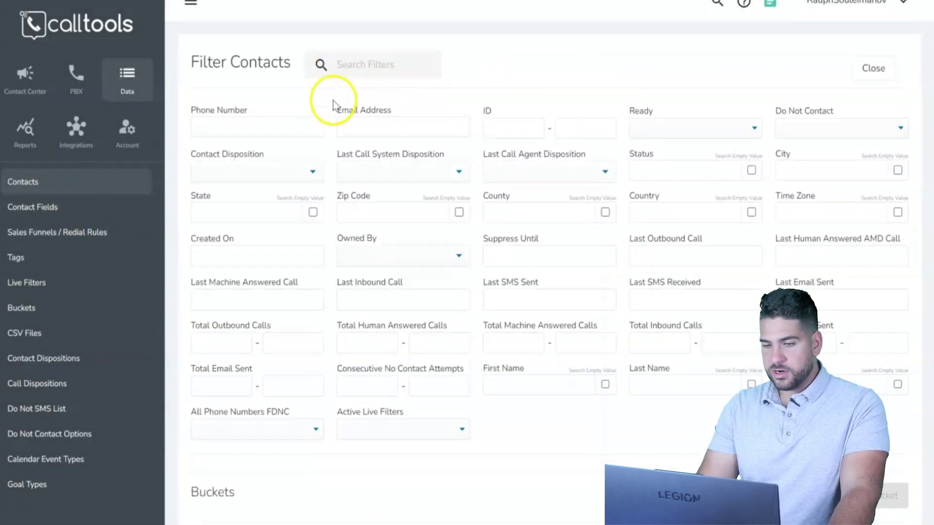
left_click_drag(191, 250, 273, 244)
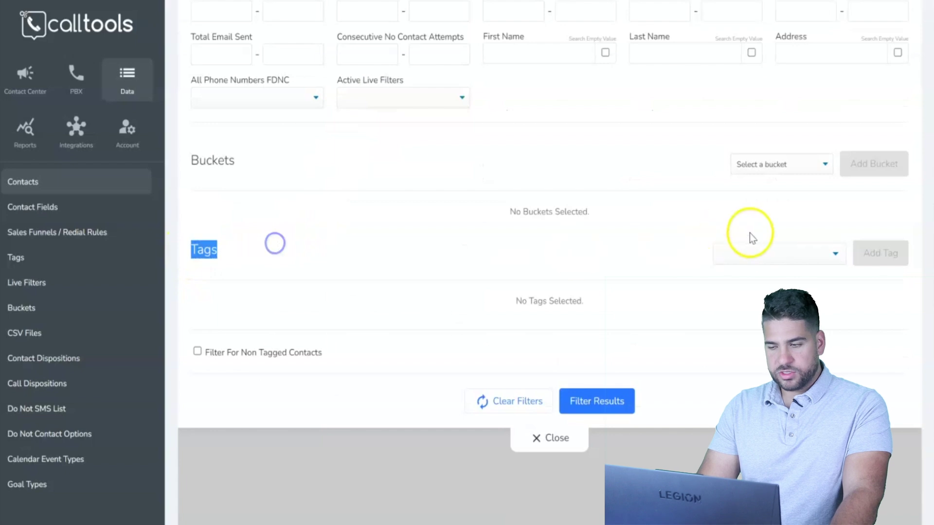
left_click(762, 253)
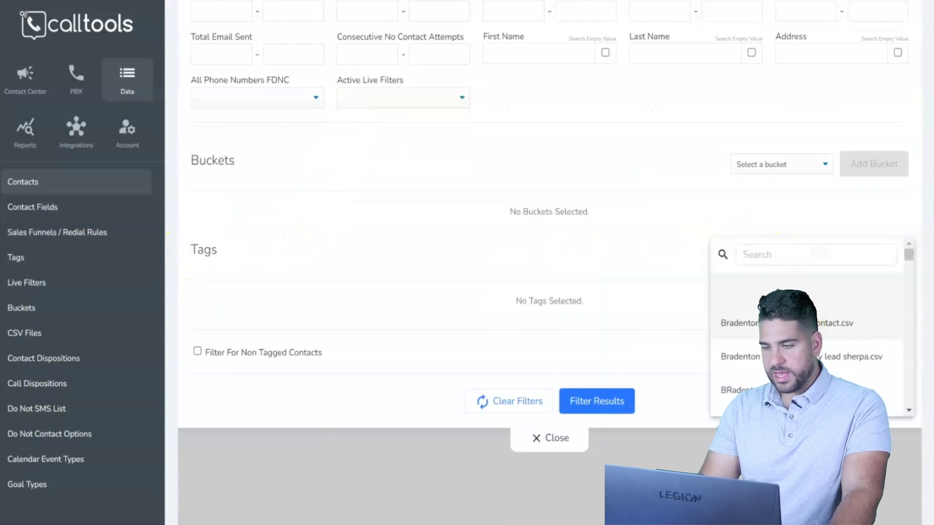
left_click(778, 323)
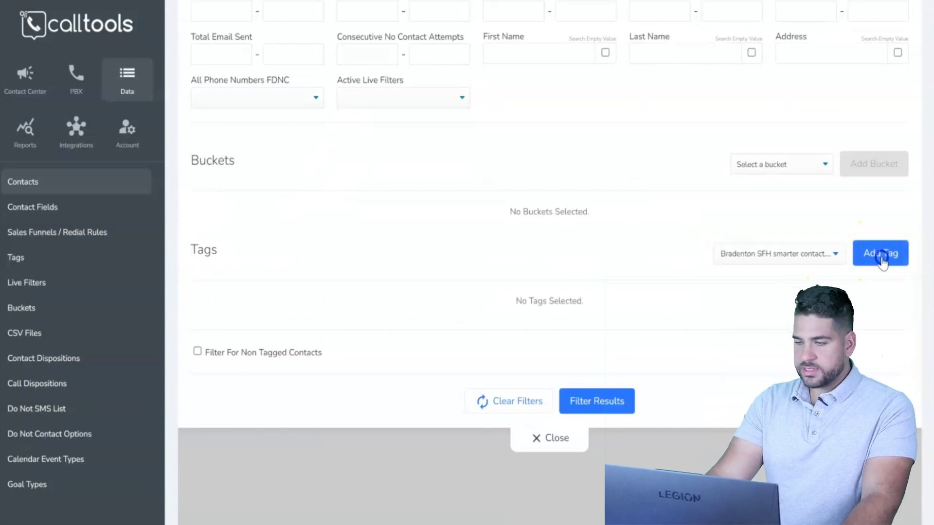
left_click(882, 257)
left_click(594, 414)
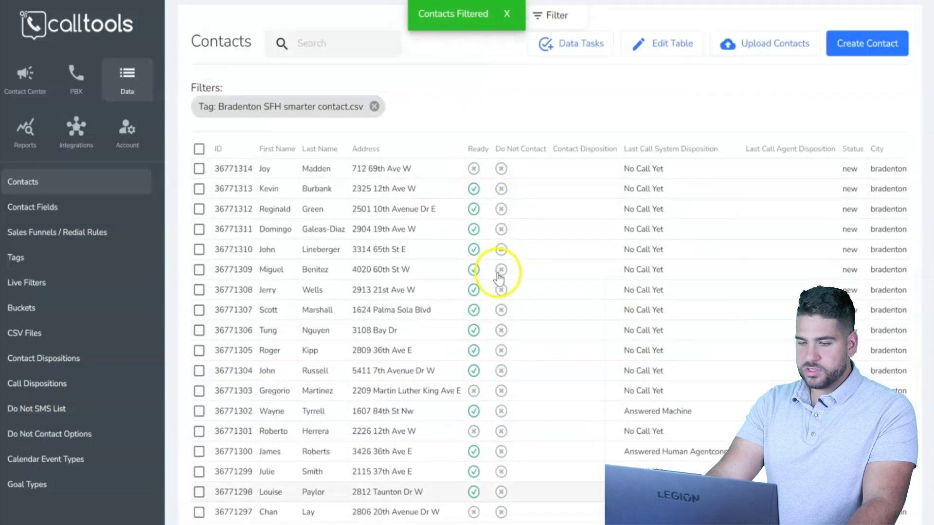
Select all contacts on the current page of the filtered list and check the selection count
scroll(498, 277, "up", 1)
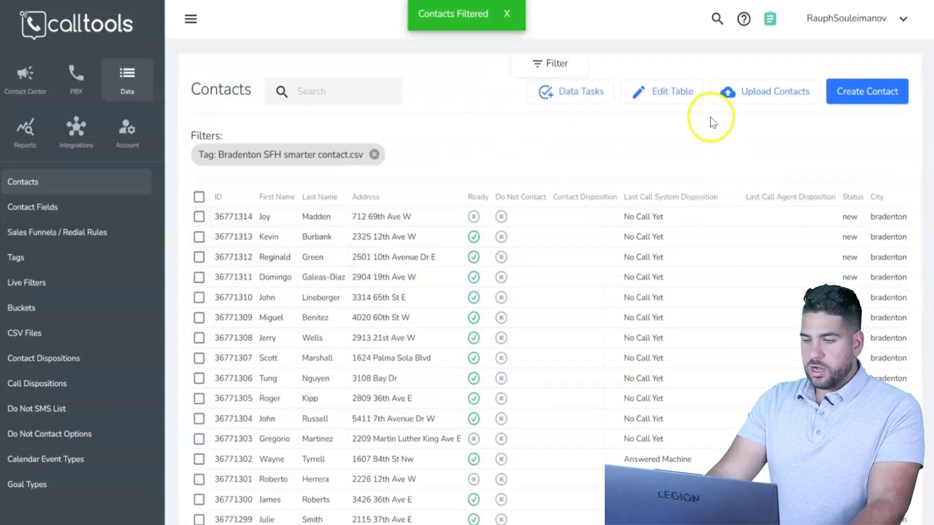
left_click(199, 197)
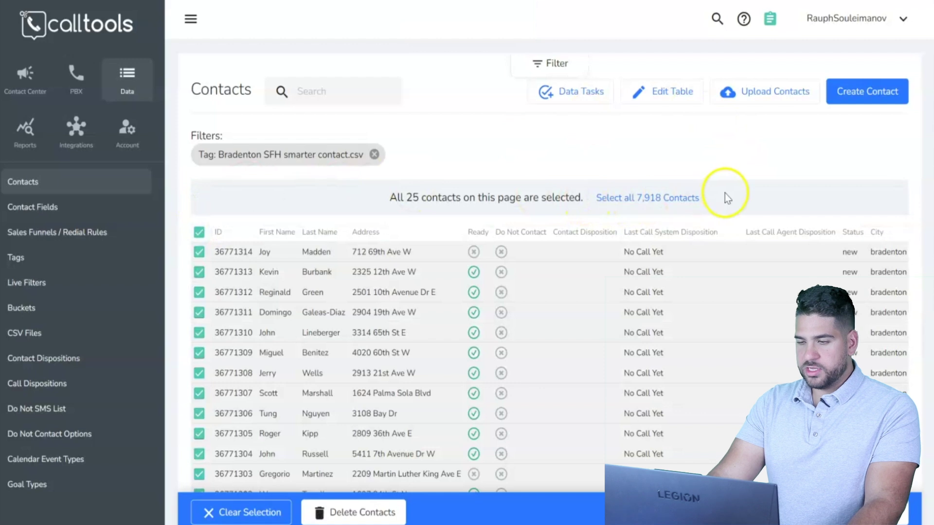
triple_click(618, 185)
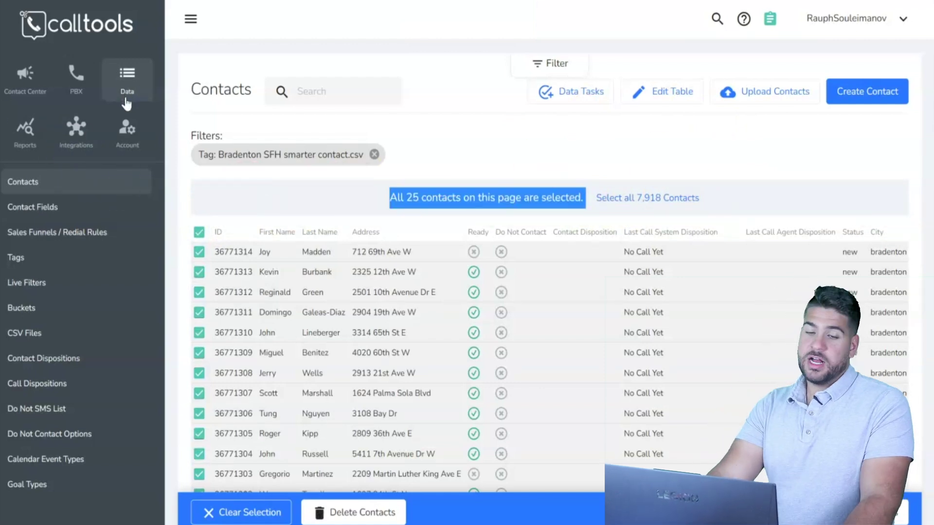
Open the Live Filters and look through the existing filters with their active status and contact counts
left_click(81, 283)
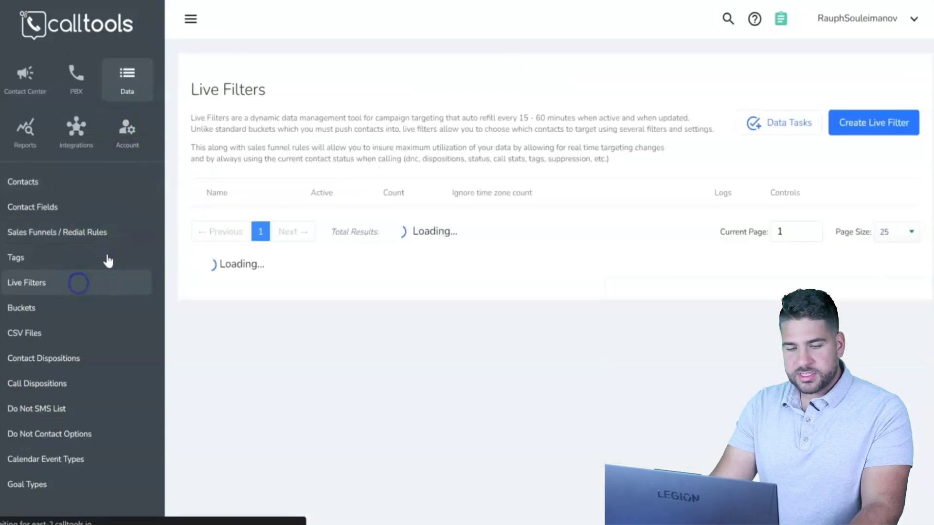
scroll(469, 136, "down", 9)
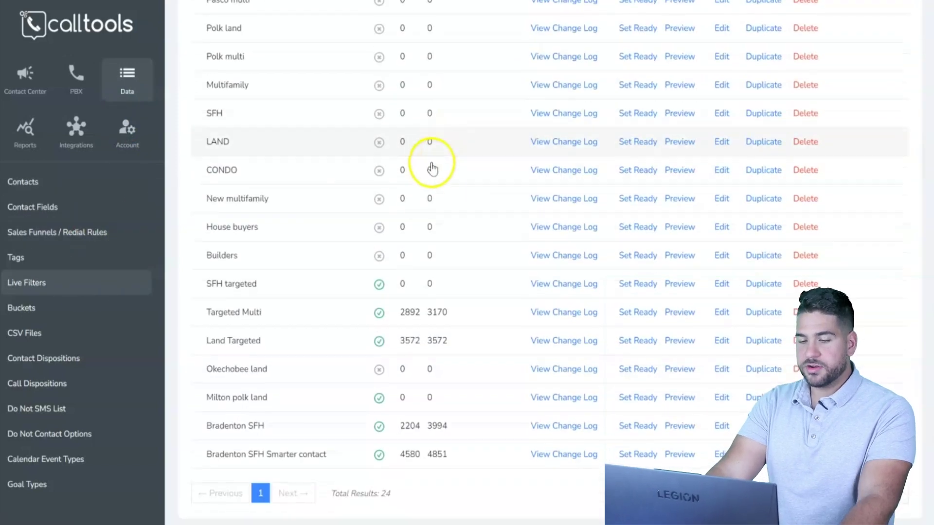
scroll(384, 232, "up", 9)
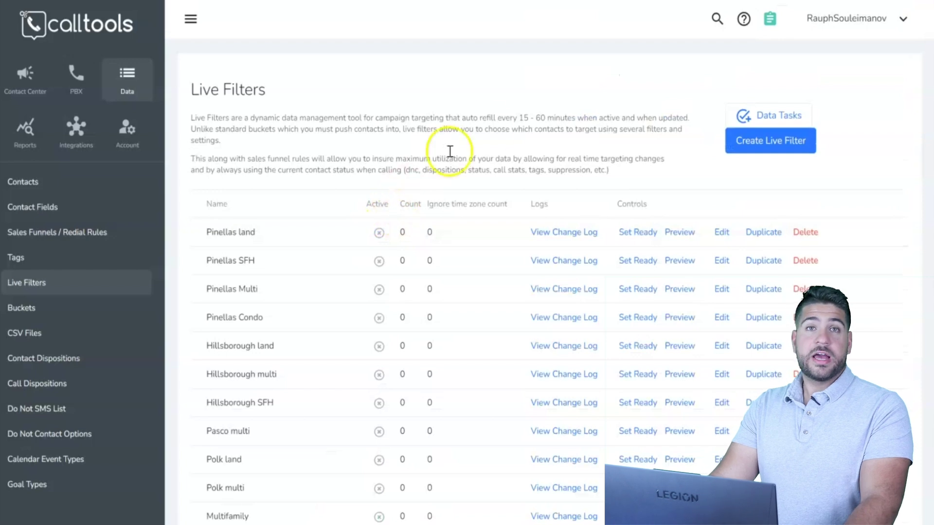
scroll(457, 153, "down", 9)
scroll(459, 236, "up", 9)
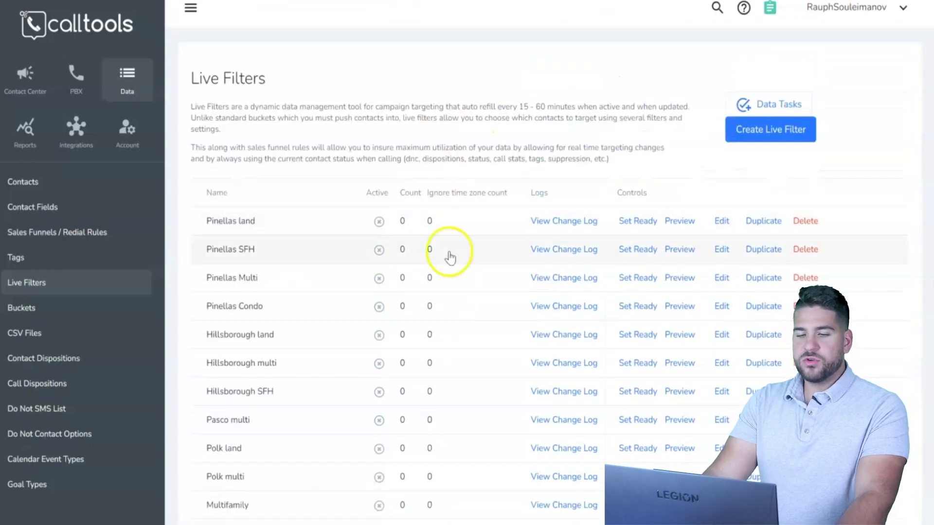
scroll(444, 293, "down", 3)
scroll(546, 158, "down", 6)
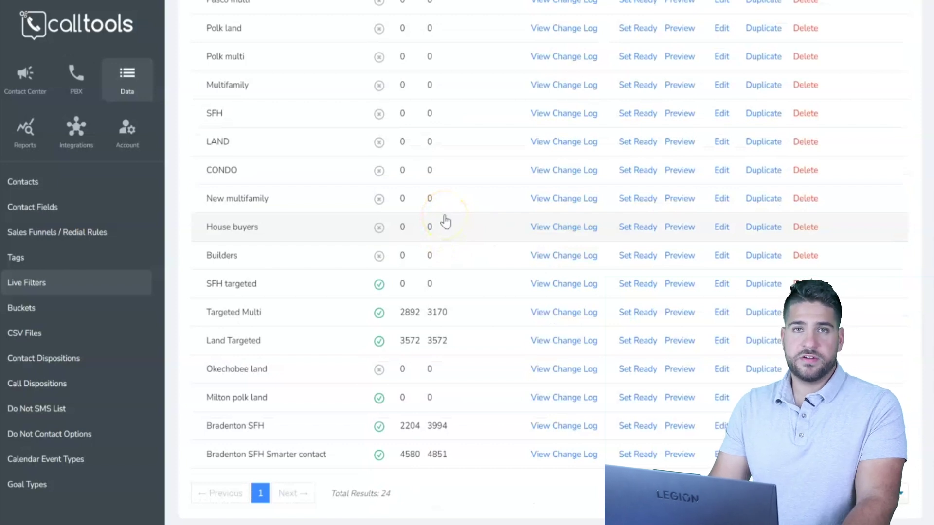
scroll(525, 302, "up", 9)
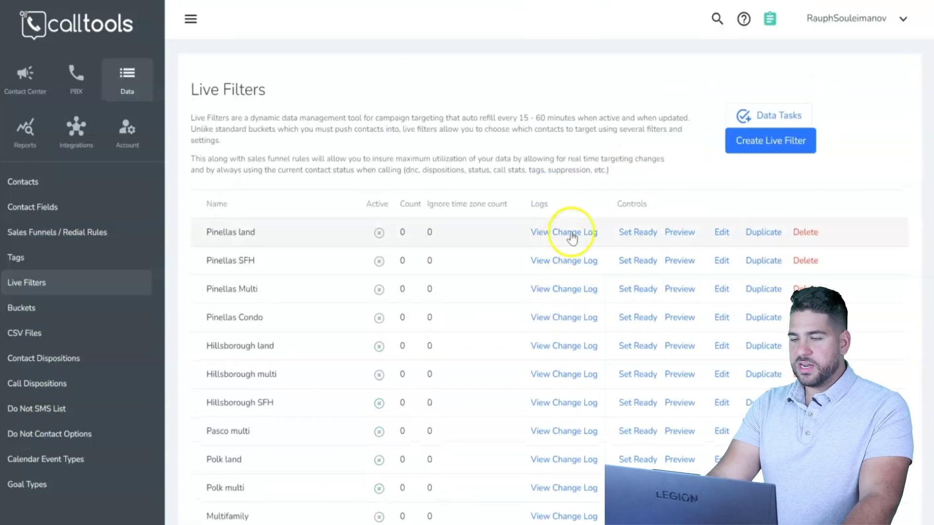
Start a new live filter and name it 123, leaving the description blank
left_click(769, 149)
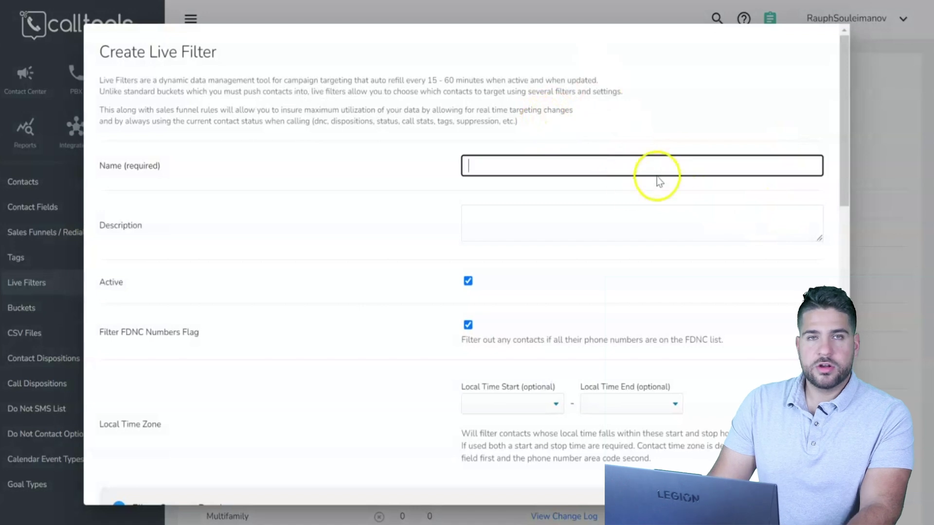
left_click_drag(90, 163, 163, 177)
left_click(480, 167)
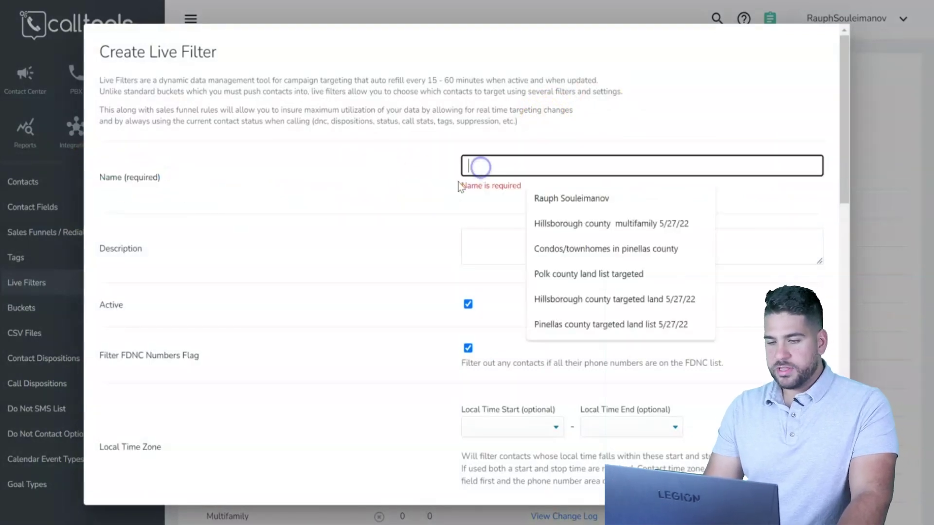
type("123")
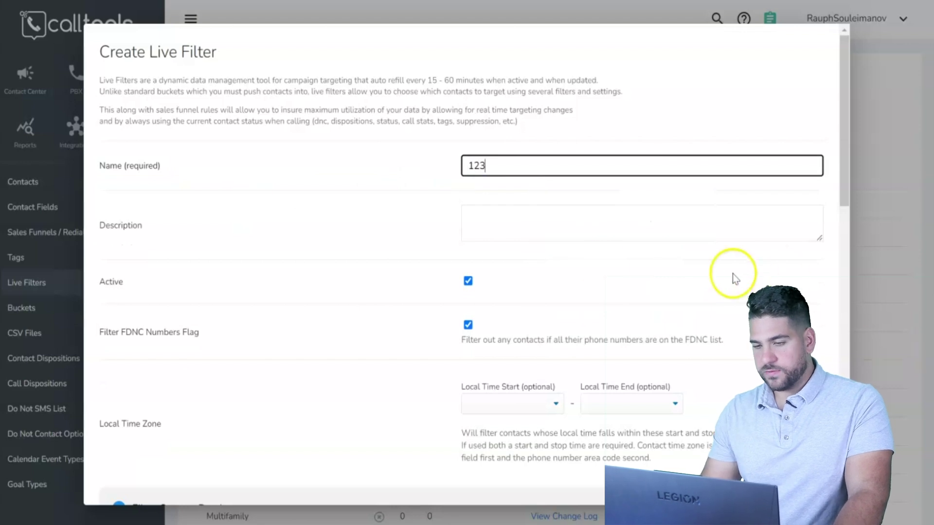
left_click(488, 212)
Review the new live filter's active, FDNC numbers, local time zone, contact ready and suppression settings
scroll(461, 239, "down", 3)
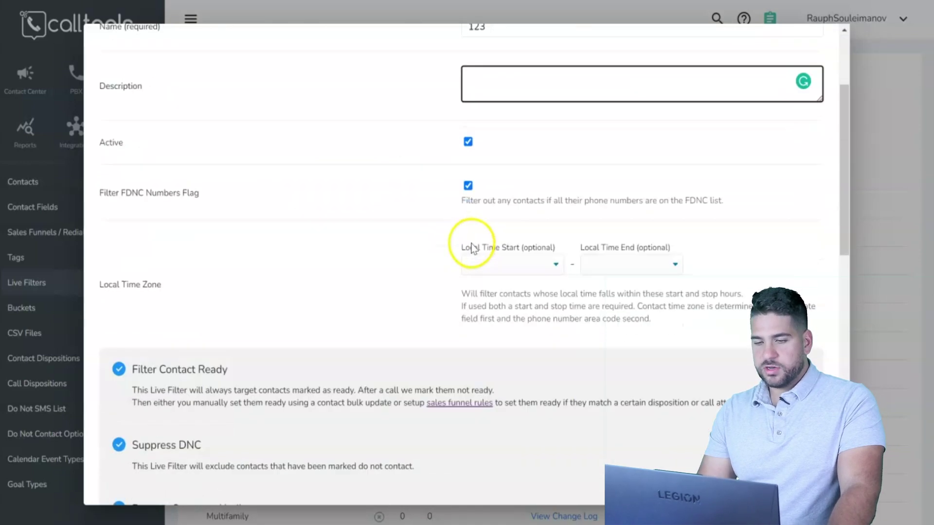
double_click(443, 130)
left_click_drag(723, 200, 101, 175)
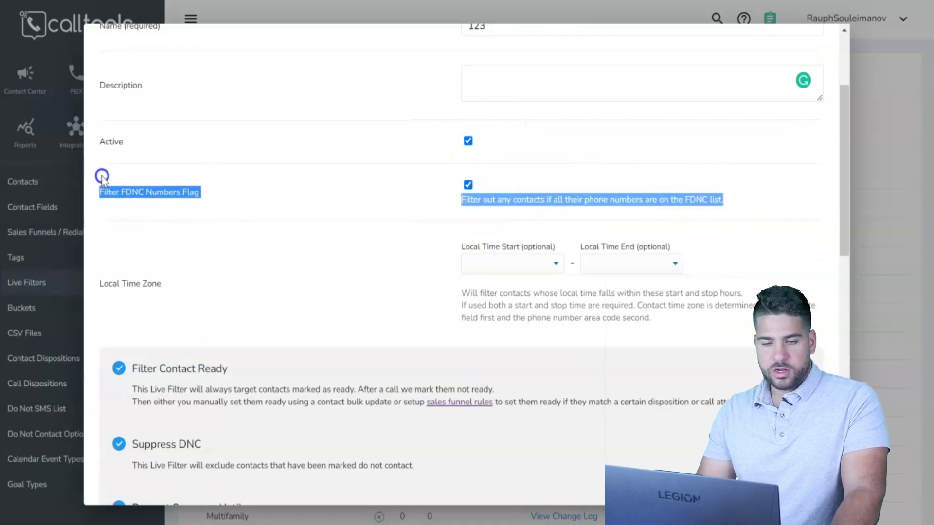
left_click(196, 192)
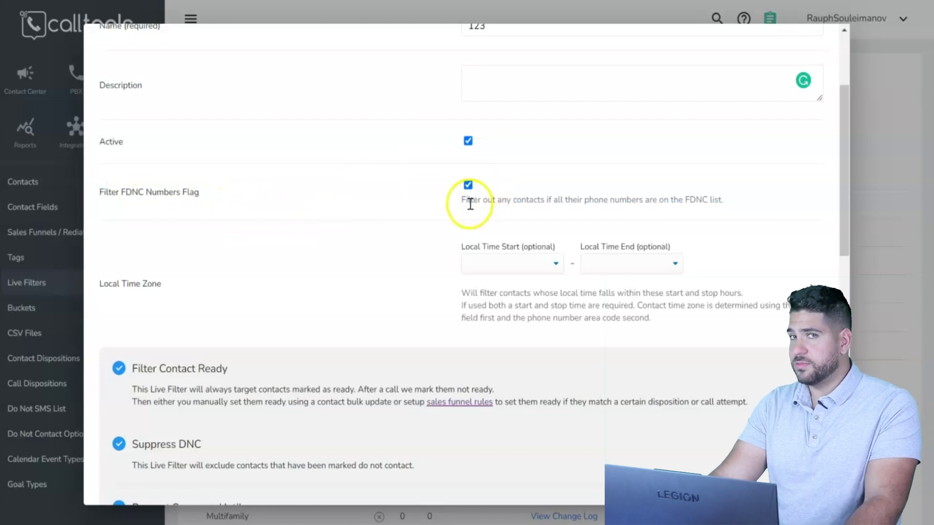
scroll(462, 214, "down", 5)
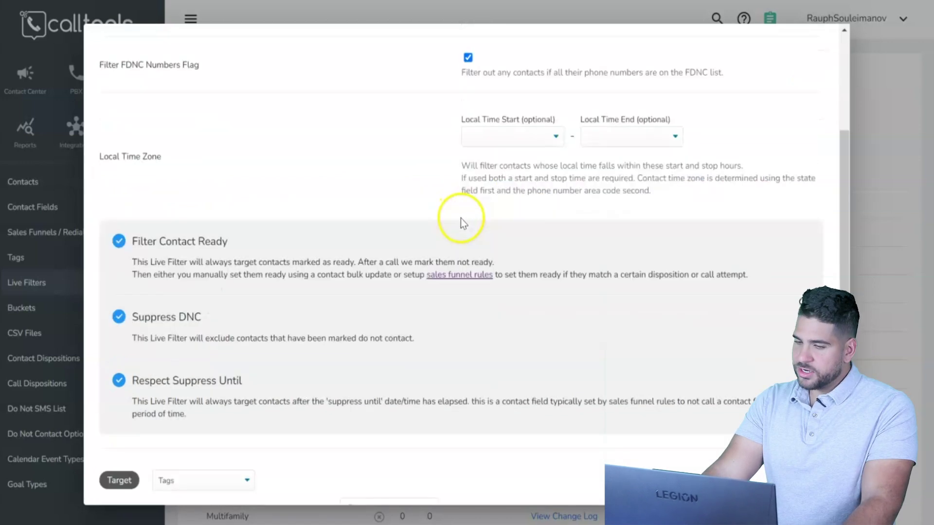
Search the potential target tags for bradenton and select Bradenton SFH high equity lead sherpa.csv as the live filter's target tag
scroll(462, 204, "up", 5)
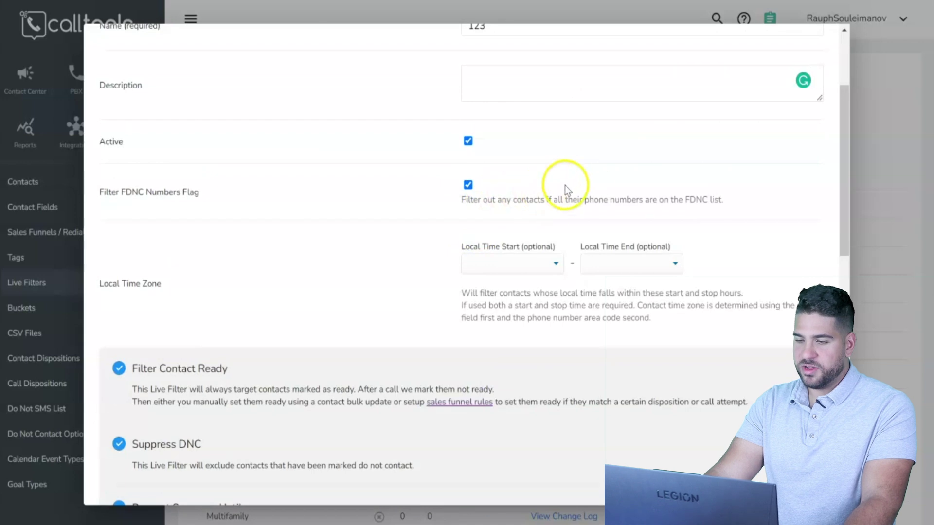
scroll(610, 185, "down", 7)
left_click(384, 288)
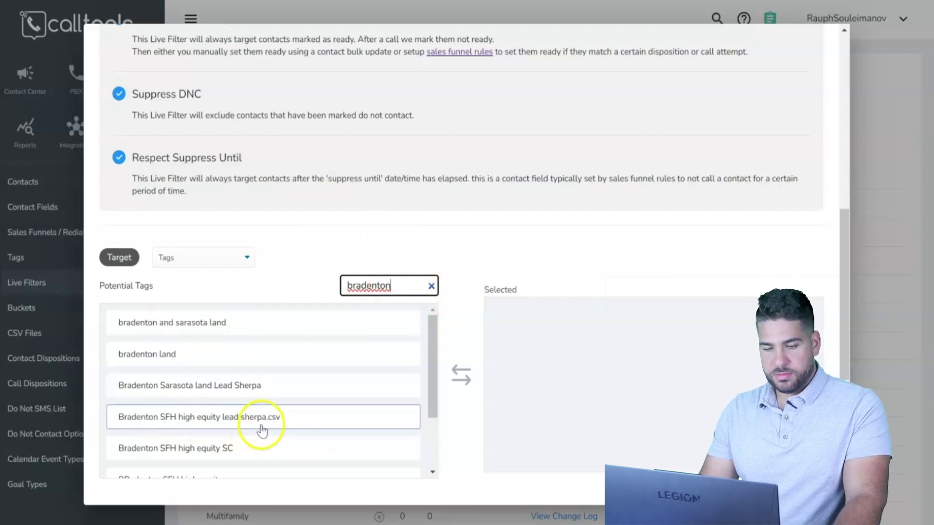
left_click(277, 419)
scroll(658, 244, "down", 3)
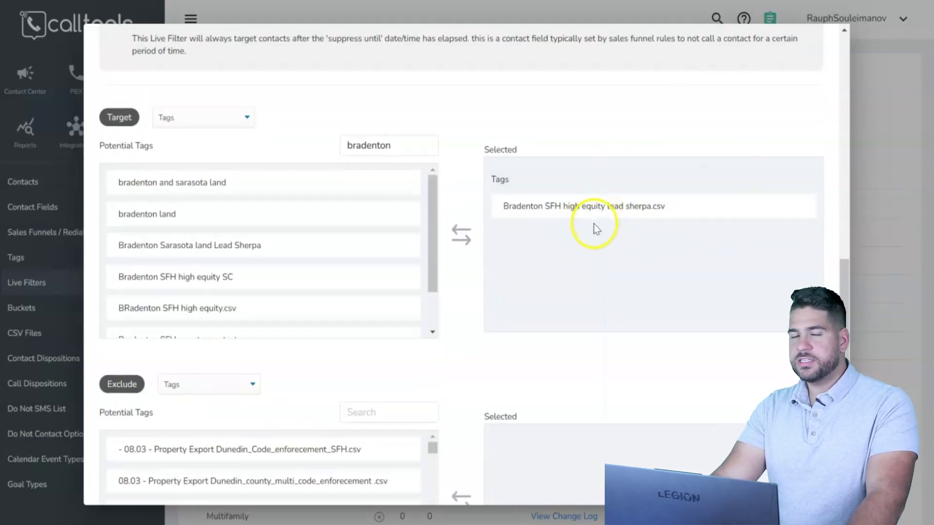
Clear the target tag search and review the remaining potential tags, the selected target tag and the suppression settings
scroll(225, 225, "down", 2)
scroll(271, 265, "up", 2)
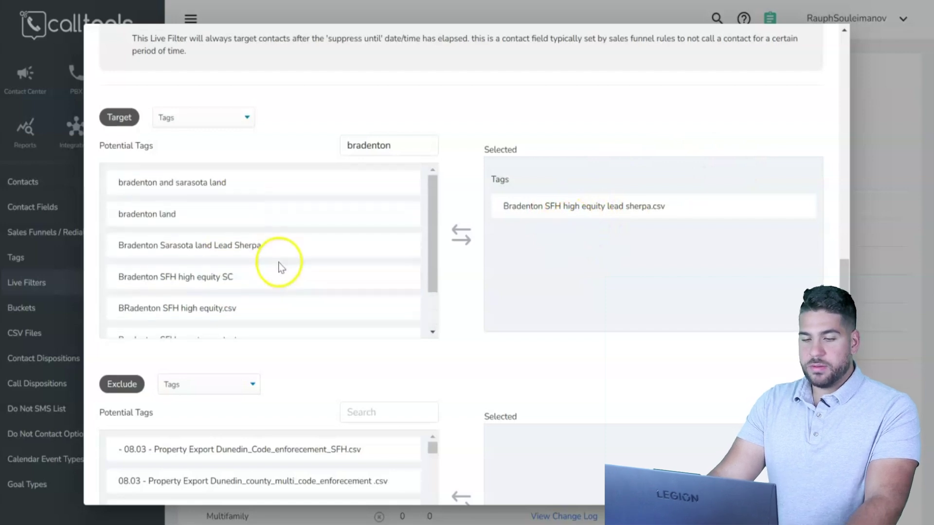
scroll(346, 264, "up", 6)
scroll(347, 263, "down", 7)
scroll(385, 188, "up", 6)
scroll(436, 220, "down", 6)
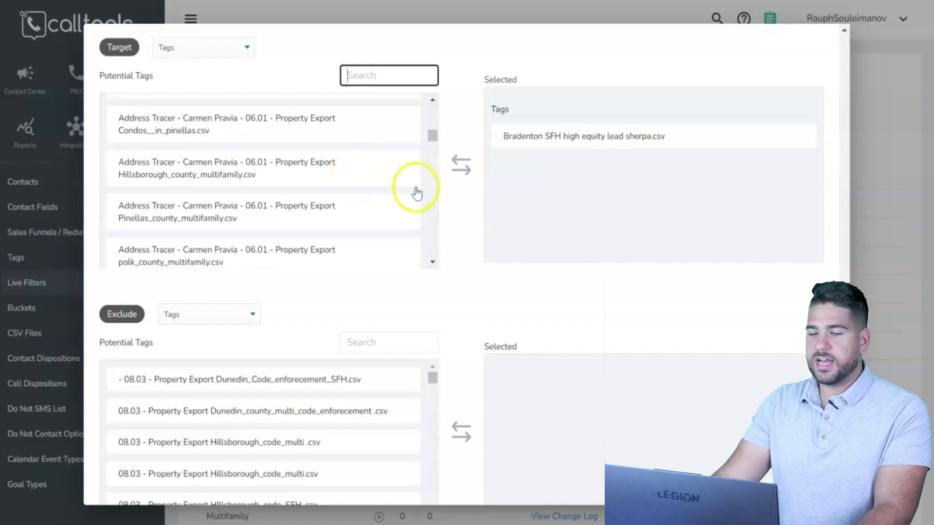
scroll(350, 195, "up", 3)
scroll(459, 133, "up", 5)
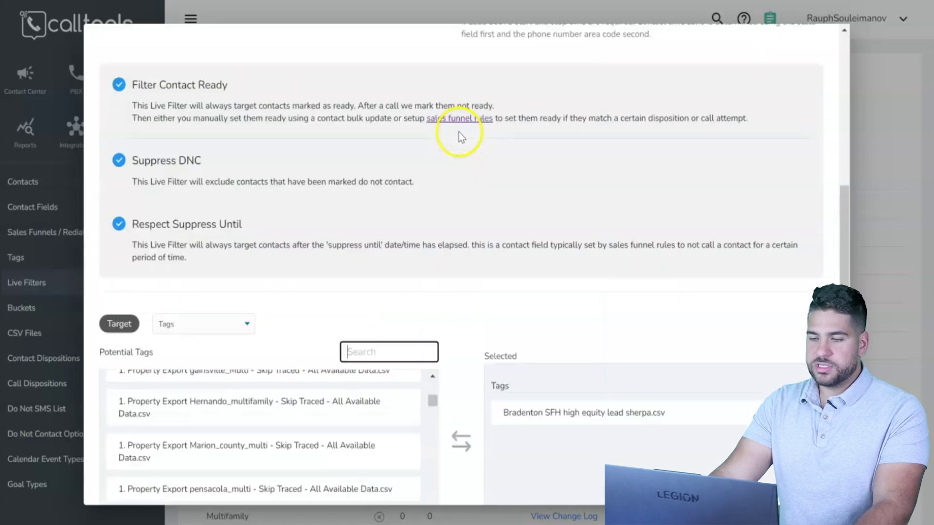
scroll(458, 148, "down", 4)
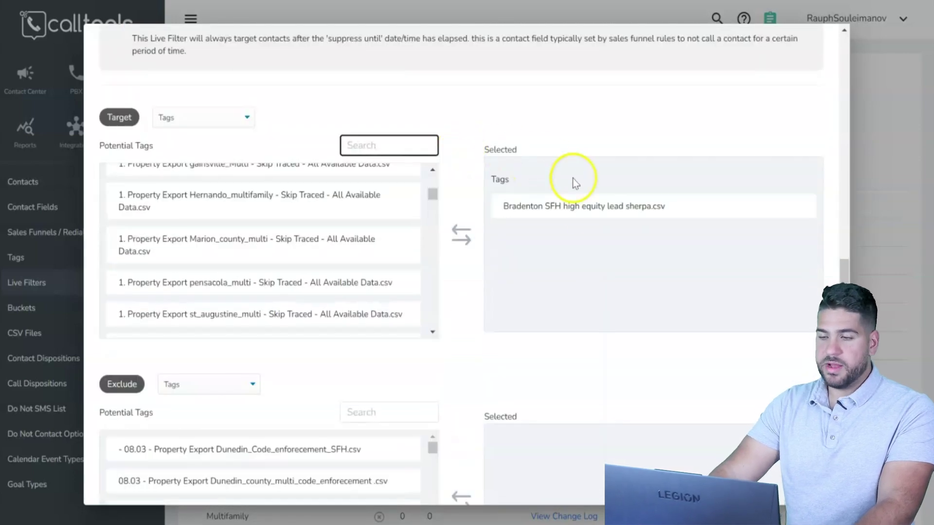
Switch the live filter's exclude criterion from Tags to Last Call Disposition
scroll(607, 247, "down", 3)
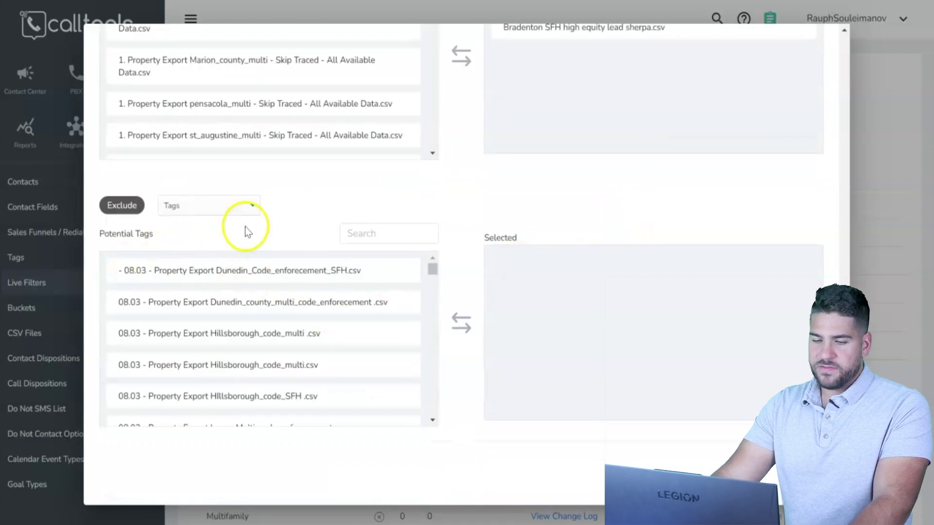
left_click(198, 203)
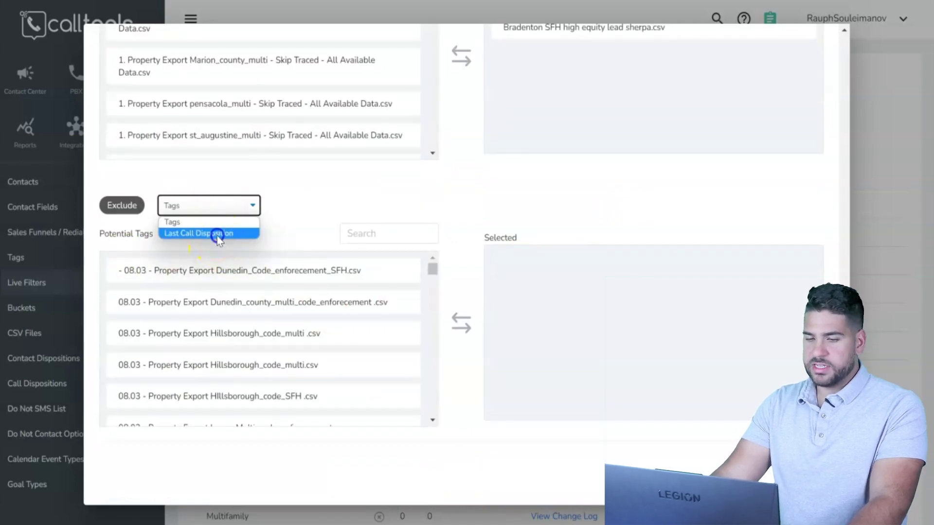
left_click(218, 234)
scroll(402, 222, "up", 3)
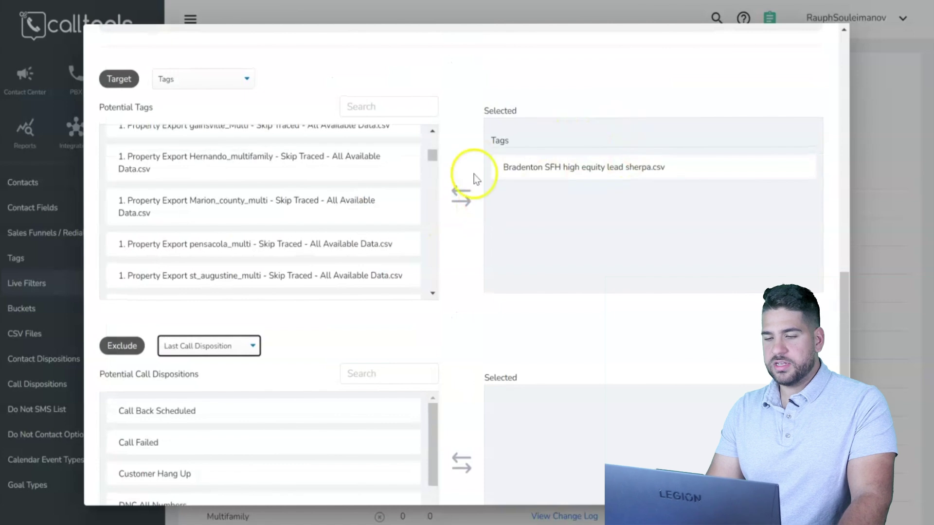
scroll(321, 272, "down", 3)
Look through the call dispositions available for exclusion and save the live filter without selecting any of them
scroll(172, 365, "down", 2)
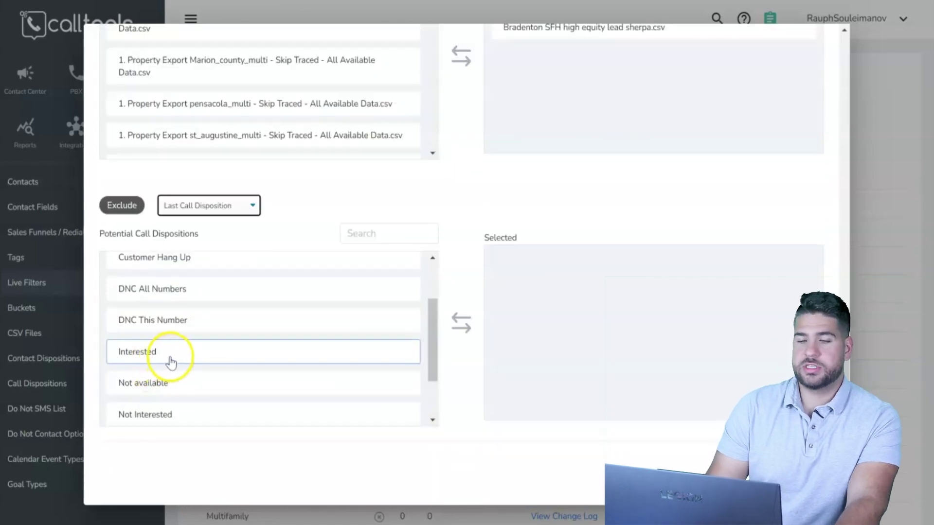
scroll(171, 362, "down", 2)
scroll(188, 348, "up", 4)
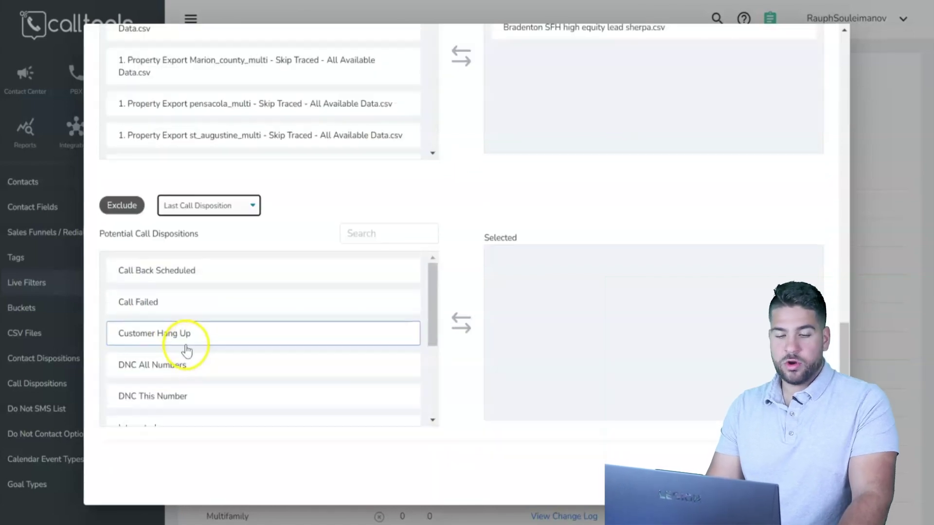
scroll(188, 364, "down", 4)
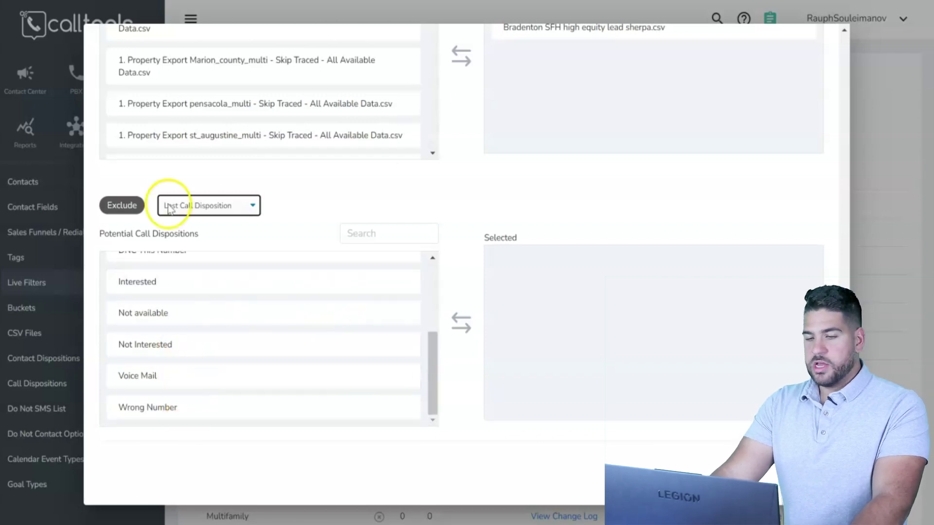
scroll(277, 198, "up", 5)
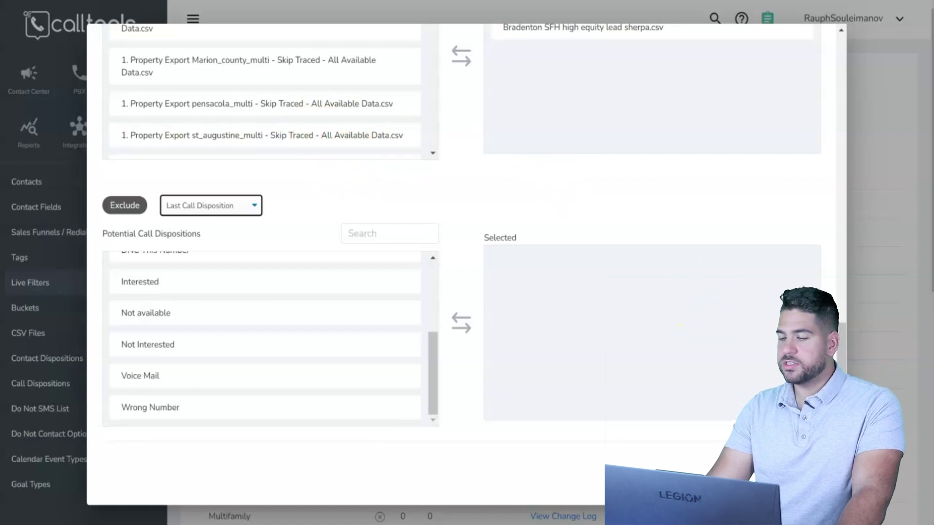
scroll(490, 316, "down", 10)
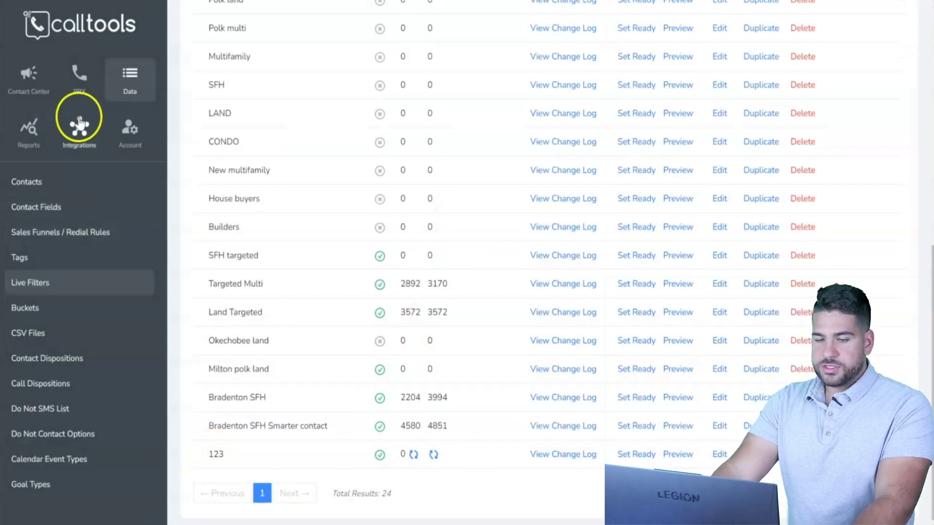
Open the sales funnels, look at the rules of the funnel named all, and return to the funnel list
left_click(64, 238)
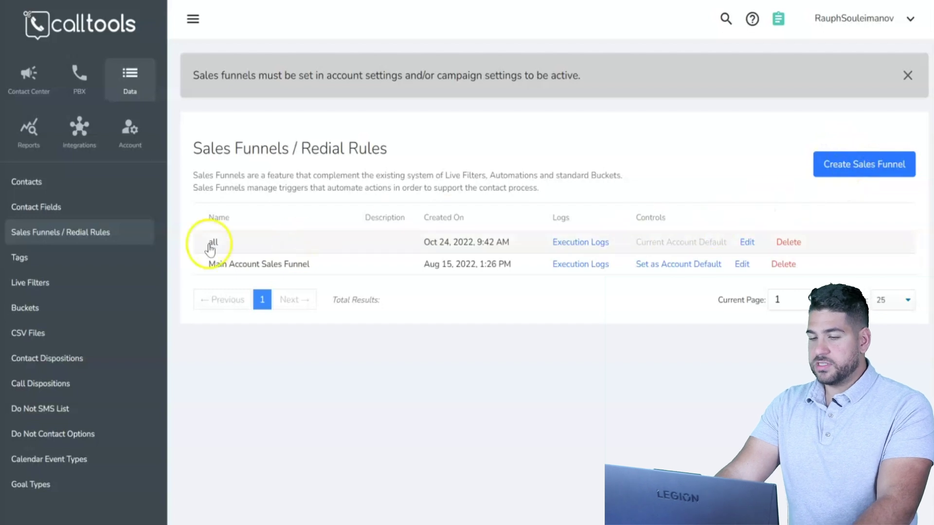
left_click(748, 242)
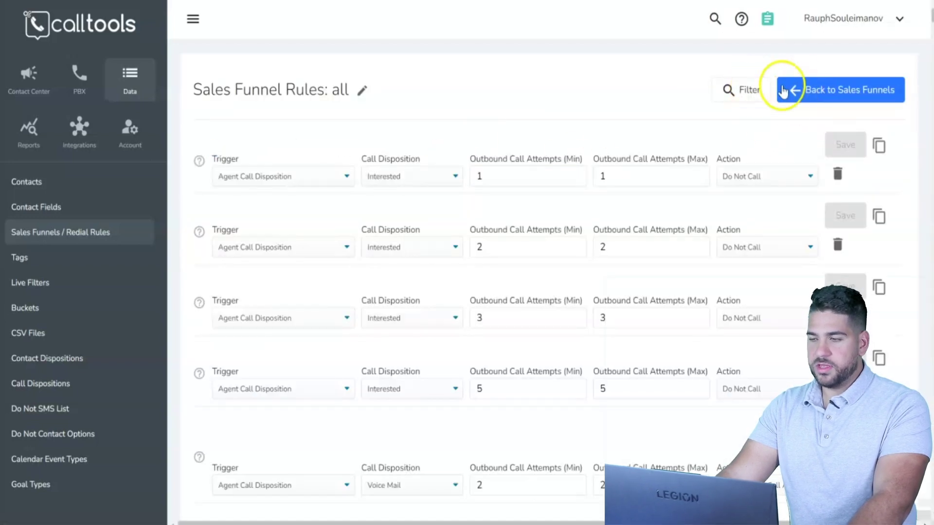
left_click(783, 91)
Create a sales funnel named 123 and add a first rule with the trigger Agent Call Disposition
left_click(849, 164)
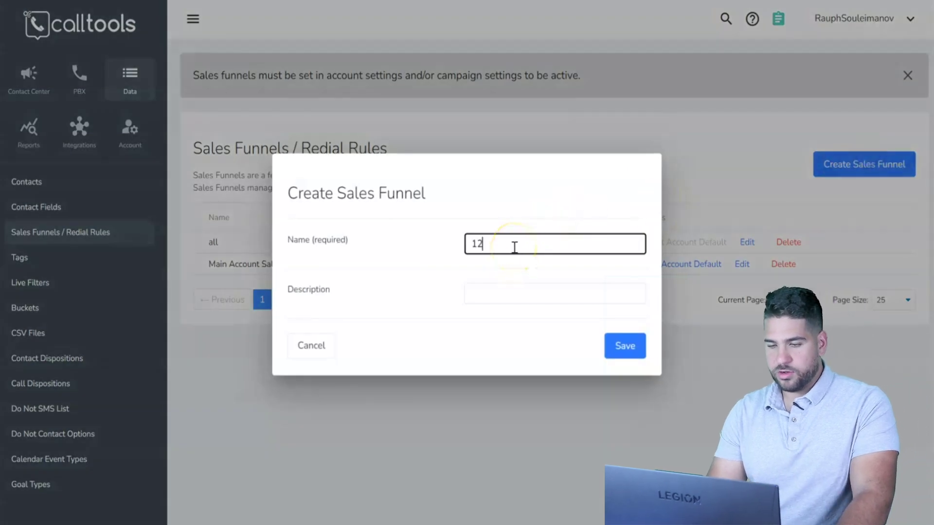
left_click(625, 343)
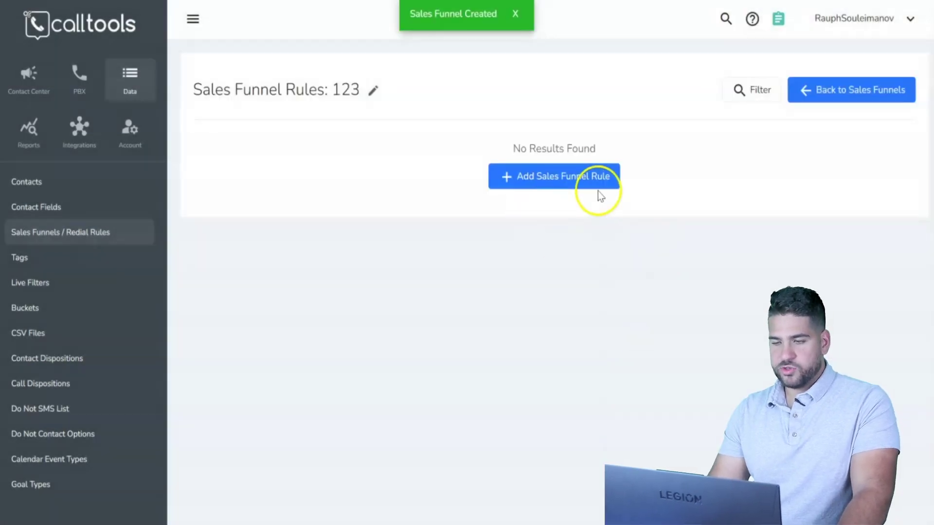
left_click(568, 176)
left_click(315, 159)
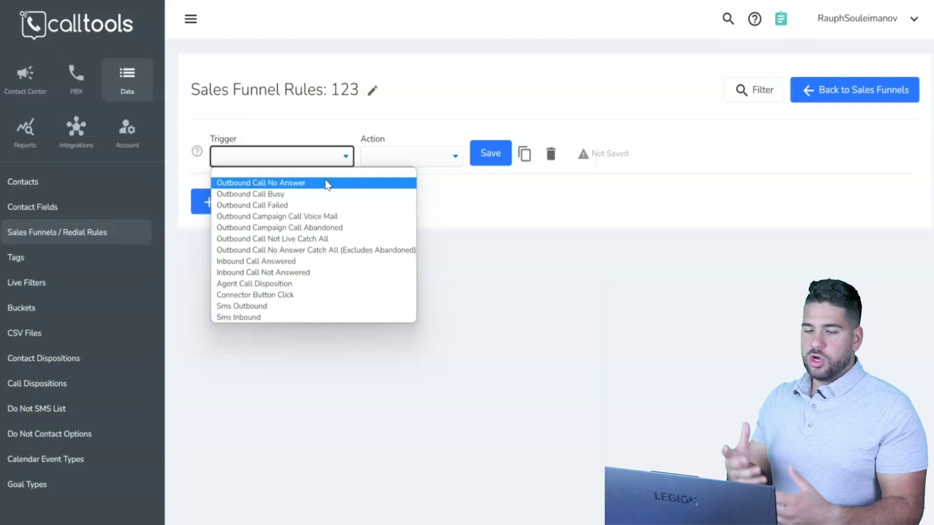
left_click(311, 157)
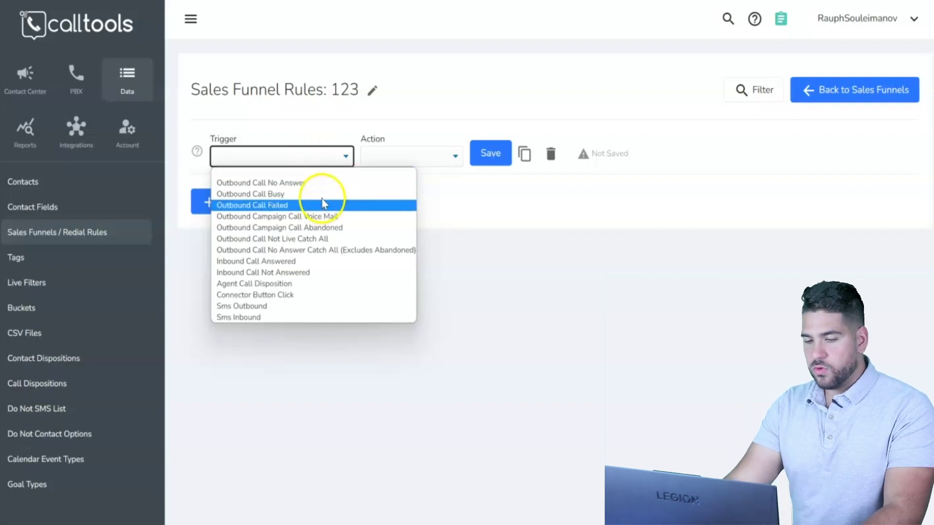
left_click(292, 283)
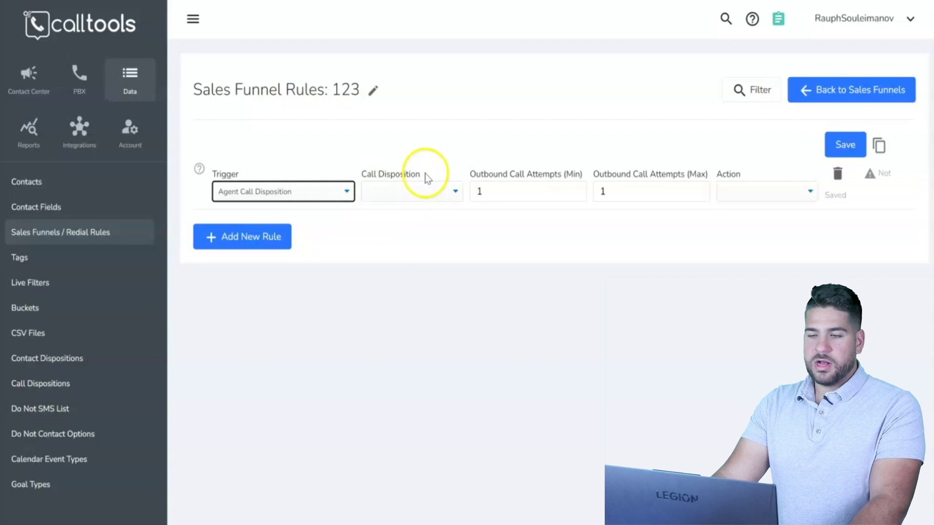
Set the first rule's call disposition to Wrong Number and check its outbound call attempt limits
left_click(409, 197)
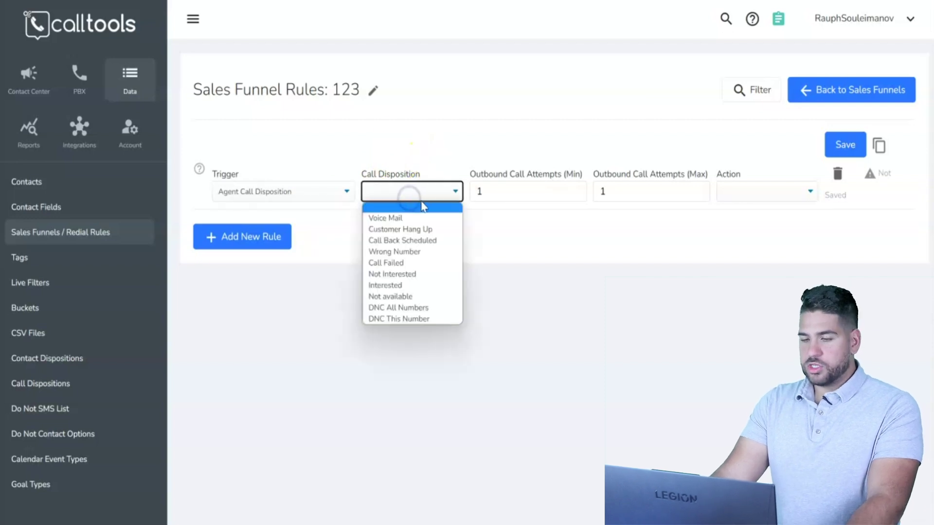
left_click(404, 250)
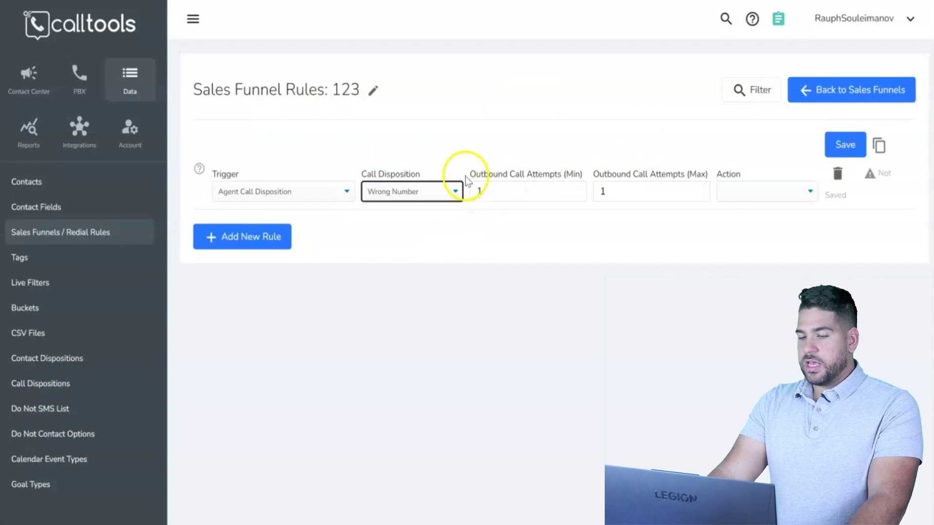
left_click_drag(468, 184, 503, 178)
left_click(581, 174)
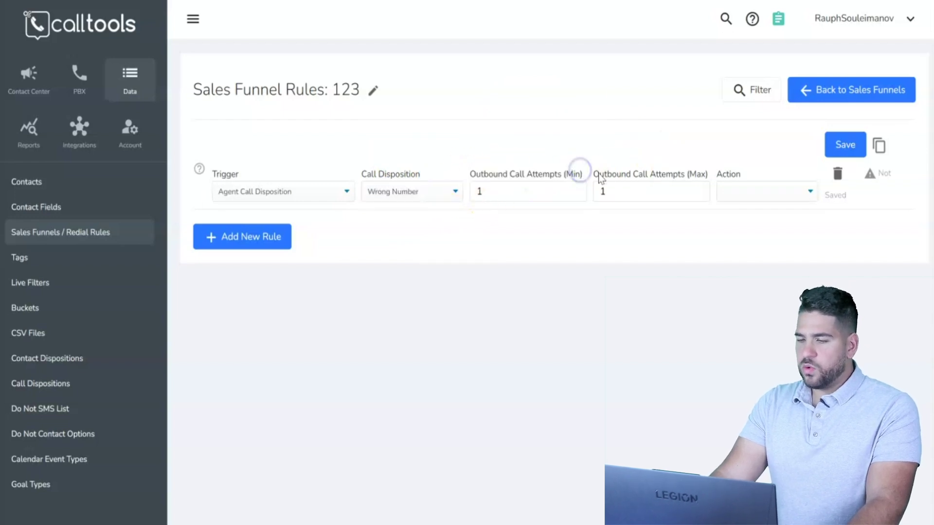
left_click_drag(611, 179, 705, 163)
left_click(705, 167)
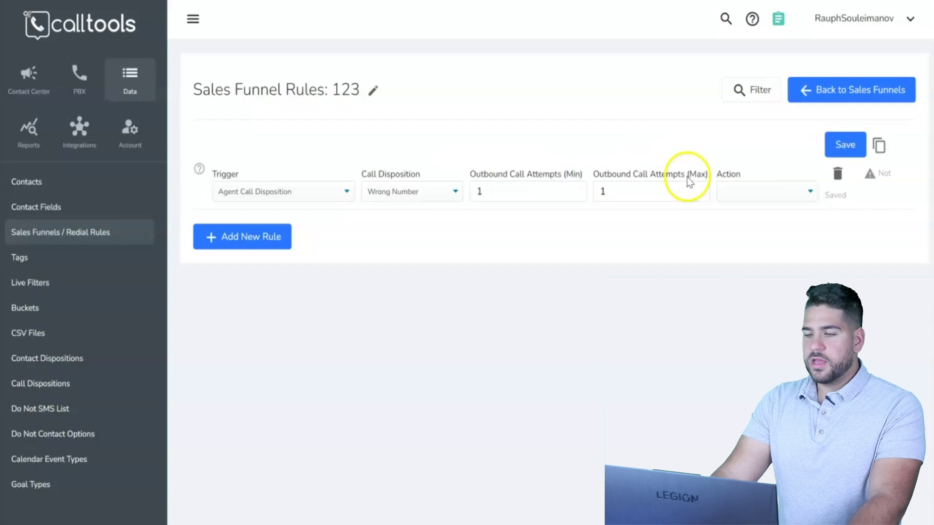
Set the Wrong Number rule's maximum outbound call attempts to 100 and its action to Do Not Call
double_click(656, 198)
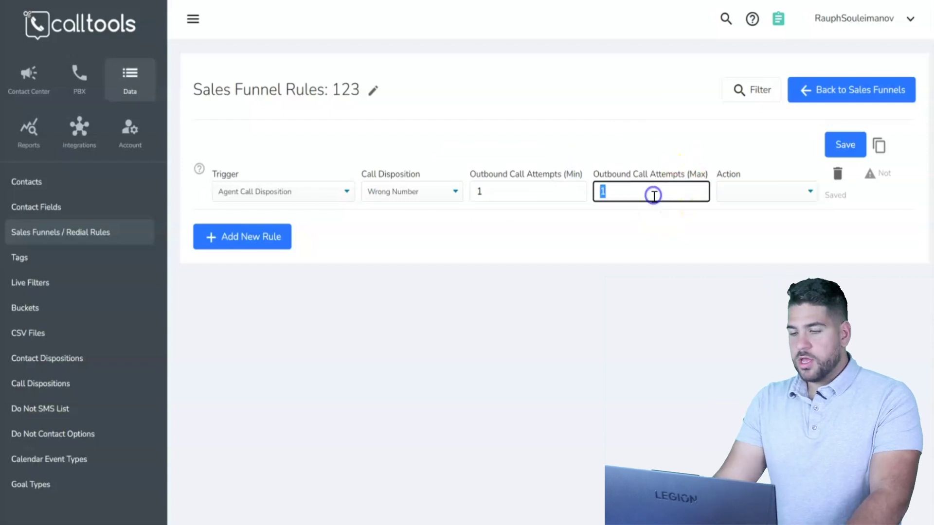
left_click_drag(470, 176, 605, 194)
left_click(609, 191)
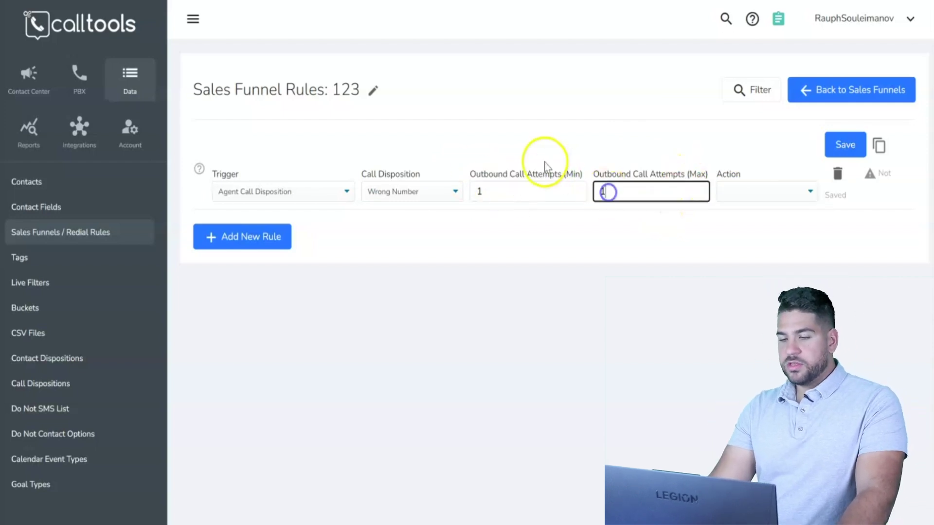
left_click(658, 195)
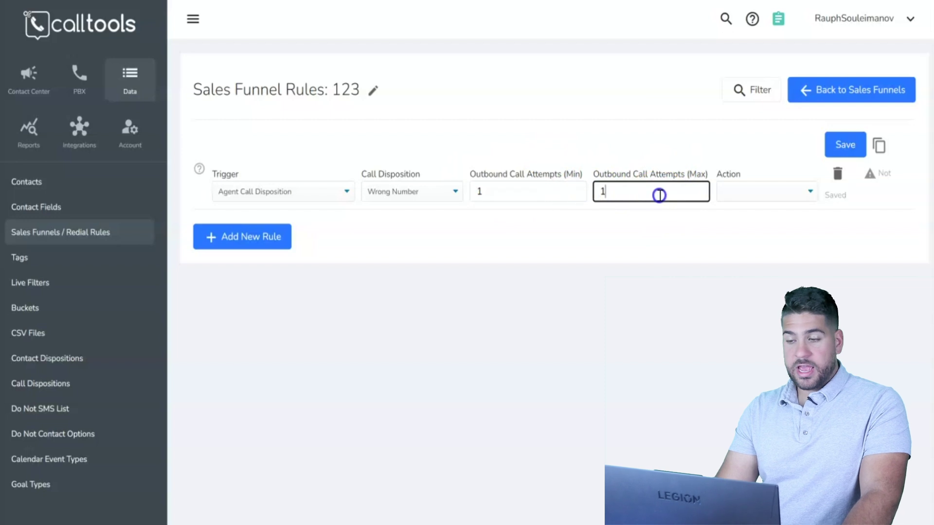
type("100")
left_click(624, 181)
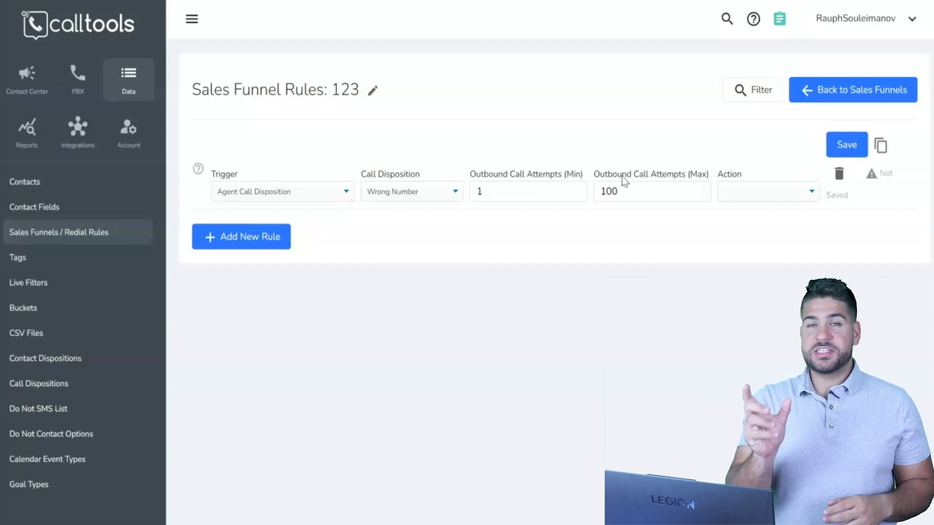
left_click(741, 188)
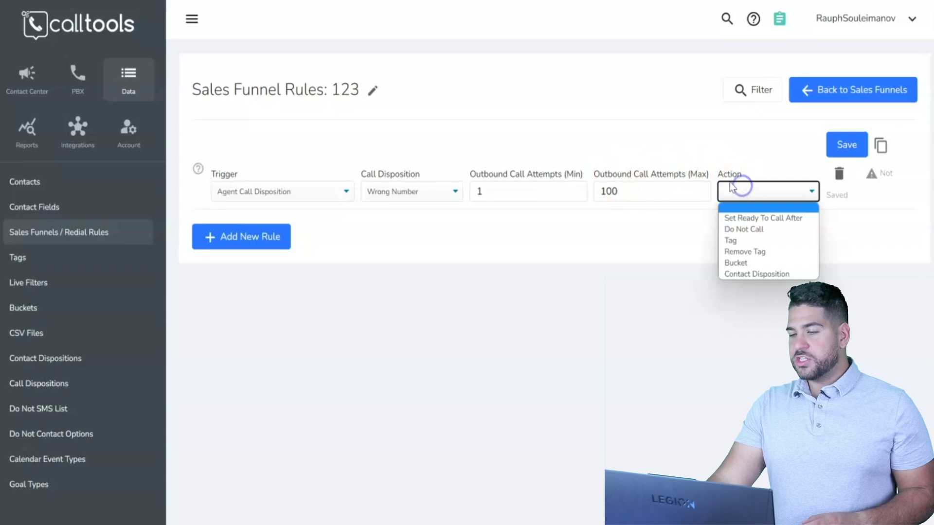
left_click(771, 231)
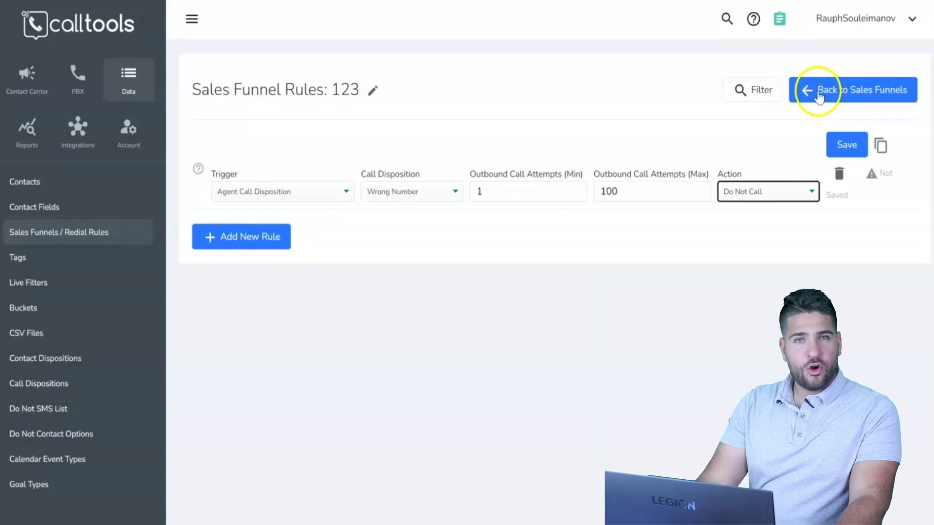
Add a second rule to funnel 123 with the trigger Agent Call Disposition and the call disposition Voice Mail
left_click(259, 239)
left_click(302, 244)
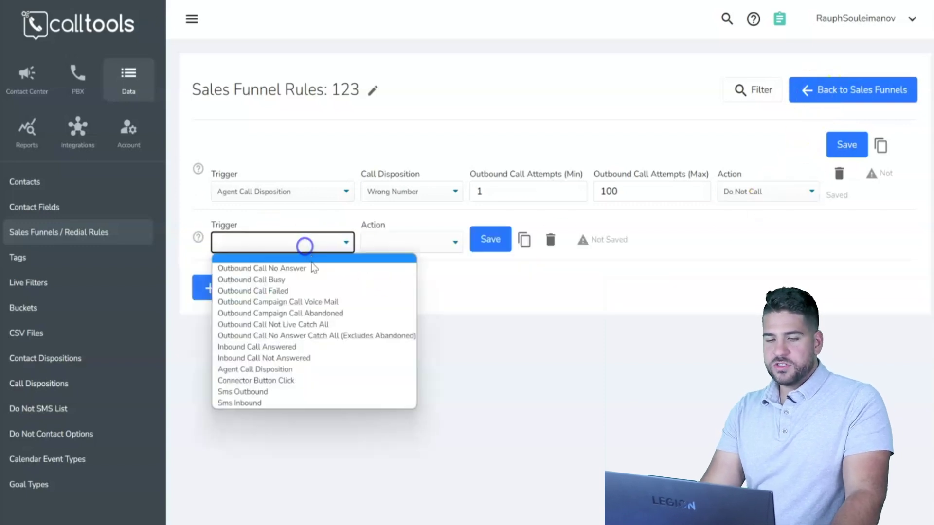
left_click(292, 371)
left_click(422, 278)
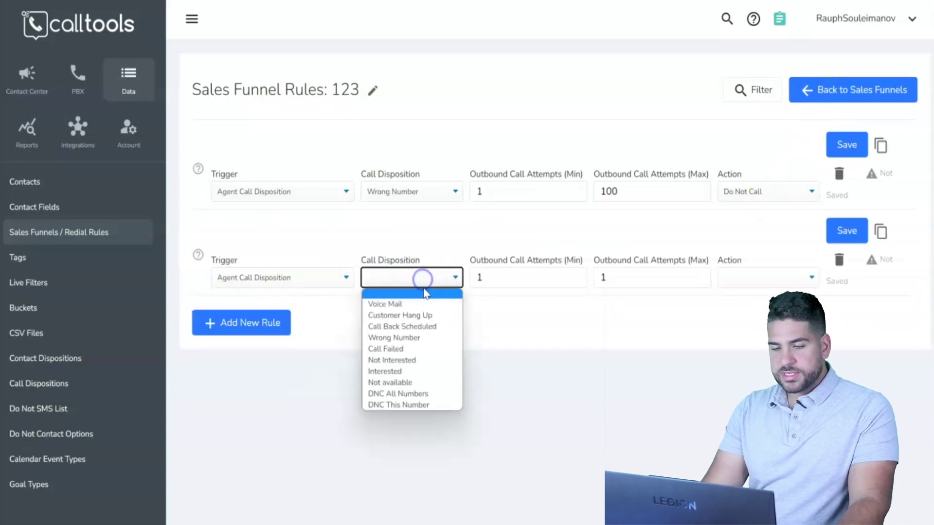
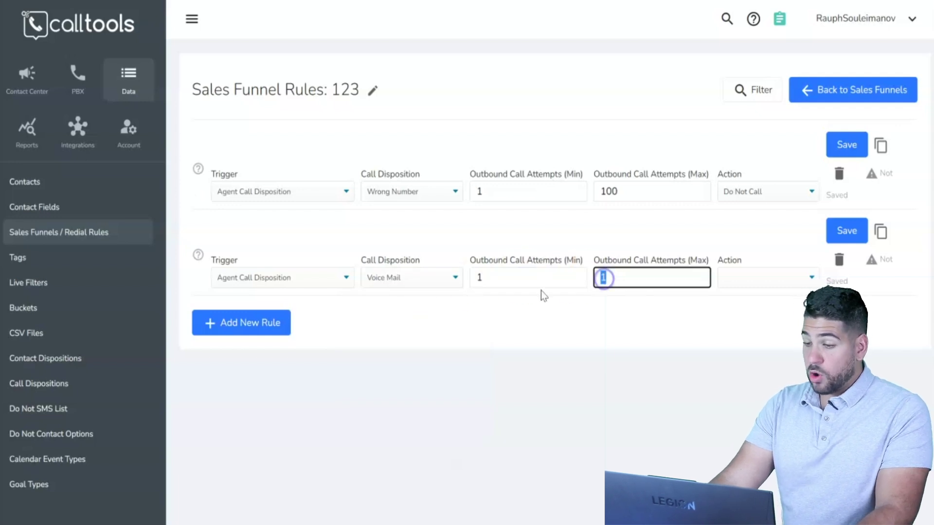
Set the Voice Mail rule's maximum outbound call attempts to 100 and its action to Set Ready To Call After with a 10-minute wait
type("100")
left_click(745, 286)
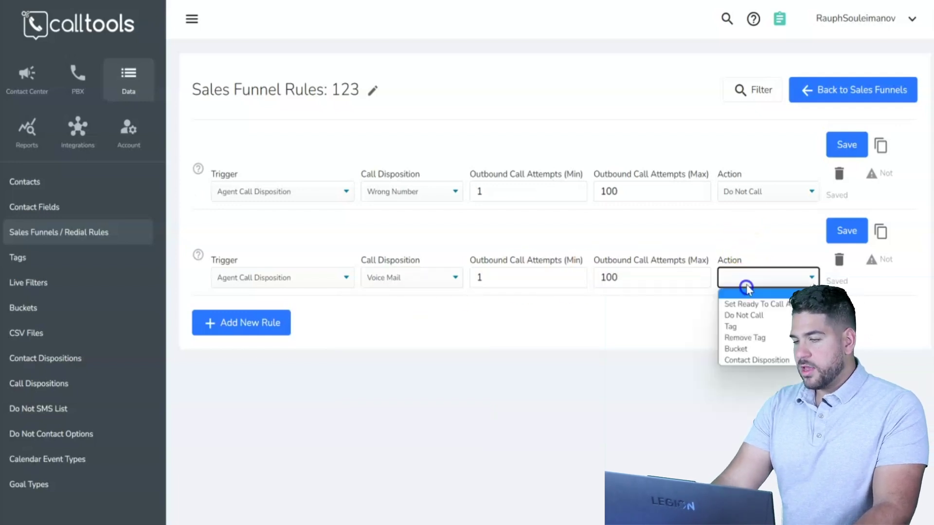
left_click(753, 304)
left_click(842, 321)
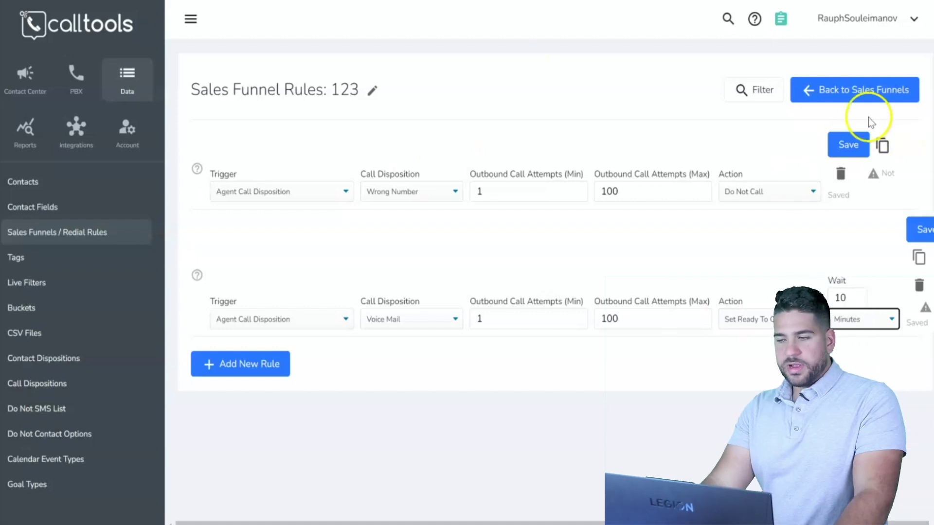
Return to the sales funnel list and examine the existing funnel all for its dispositions, attempt limits, actions and wait times
left_click(827, 90)
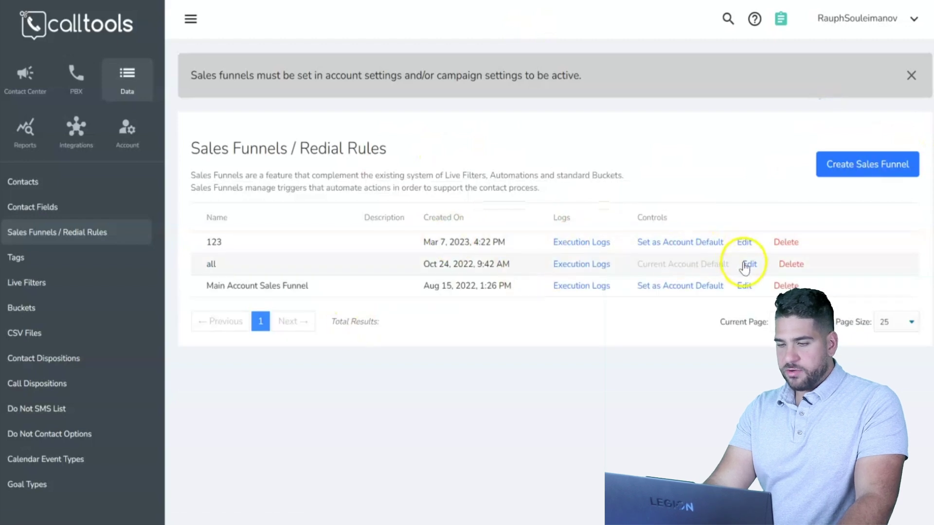
left_click(748, 265)
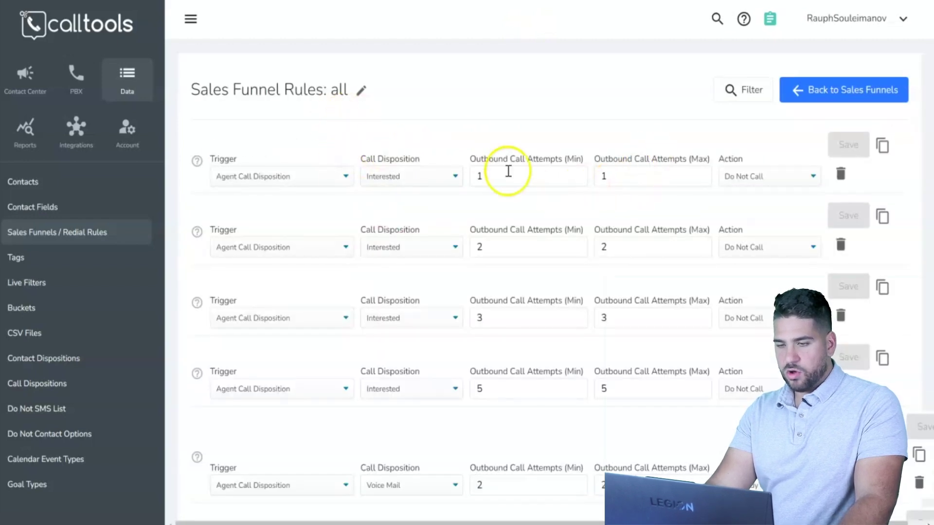
scroll(509, 172, "down", 10)
scroll(490, 167, "up", 12)
scroll(546, 227, "down", 13)
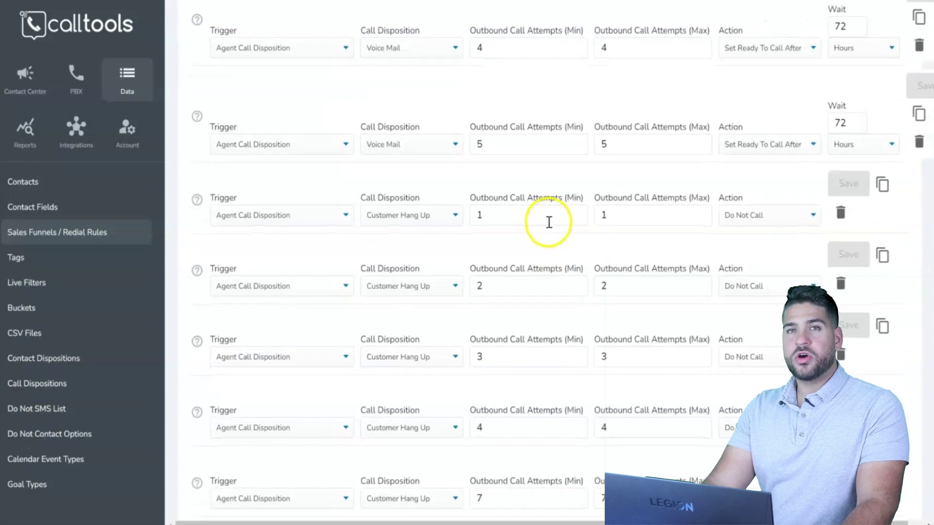
scroll(543, 215, "down", 20)
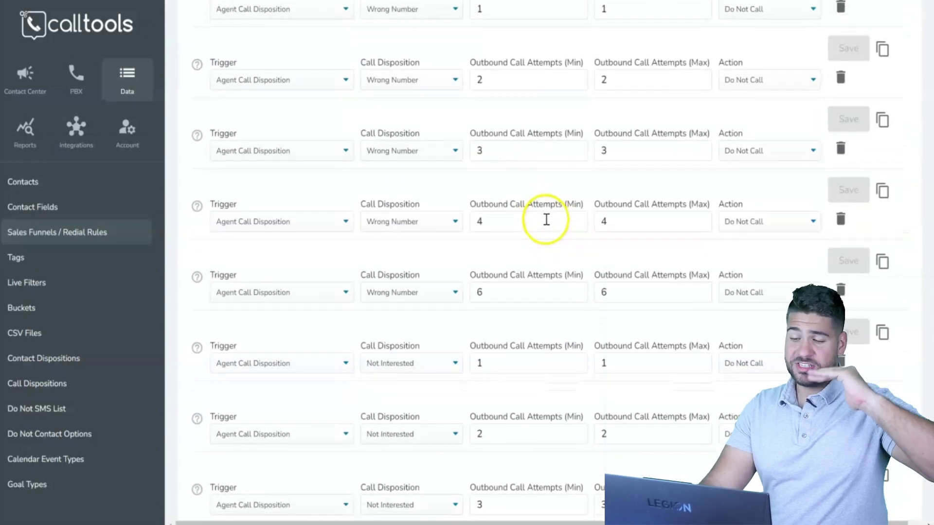
scroll(553, 223, "down", 20)
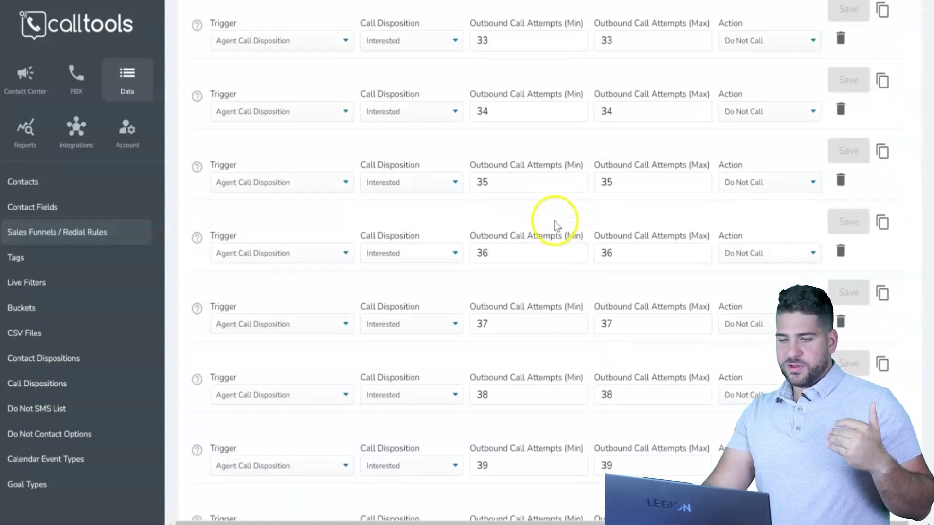
scroll(565, 230, "up", 10)
scroll(564, 230, "down", 20)
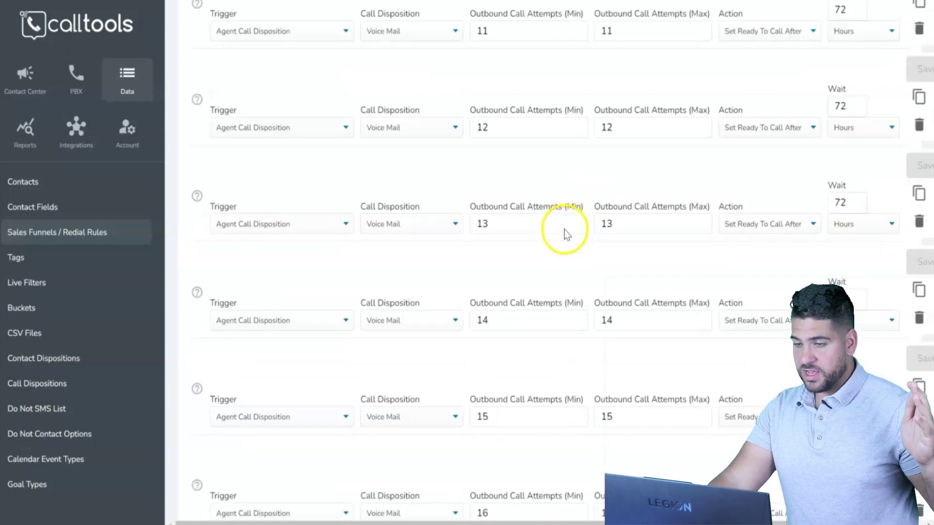
scroll(568, 227, "down", 20)
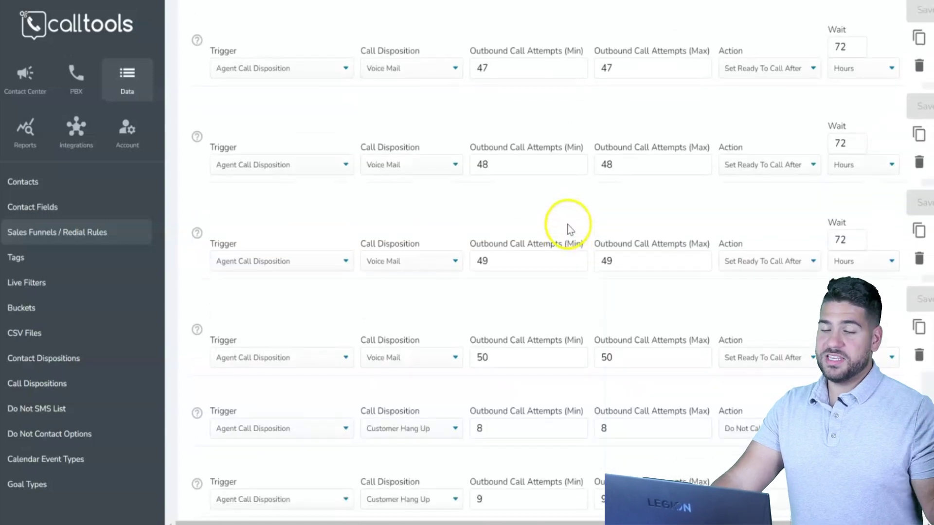
scroll(559, 238, "down", 20)
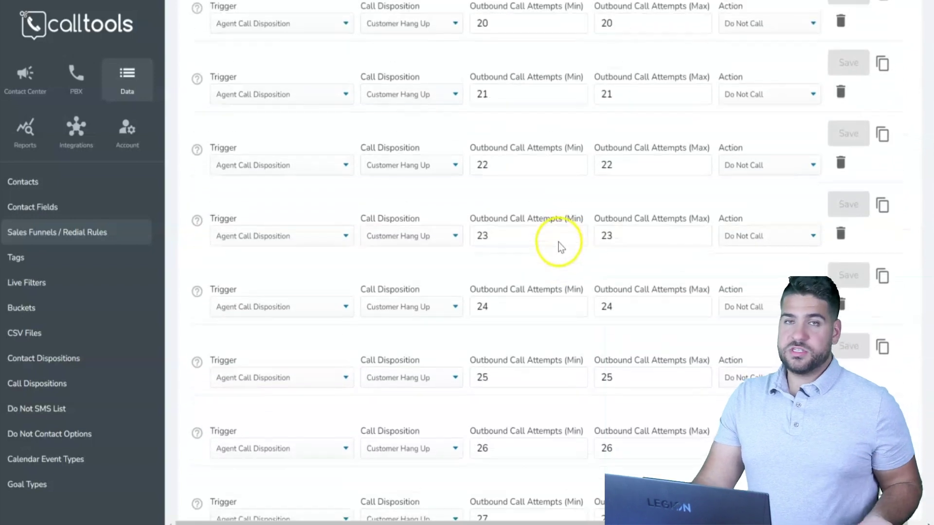
scroll(550, 257, "up", 20)
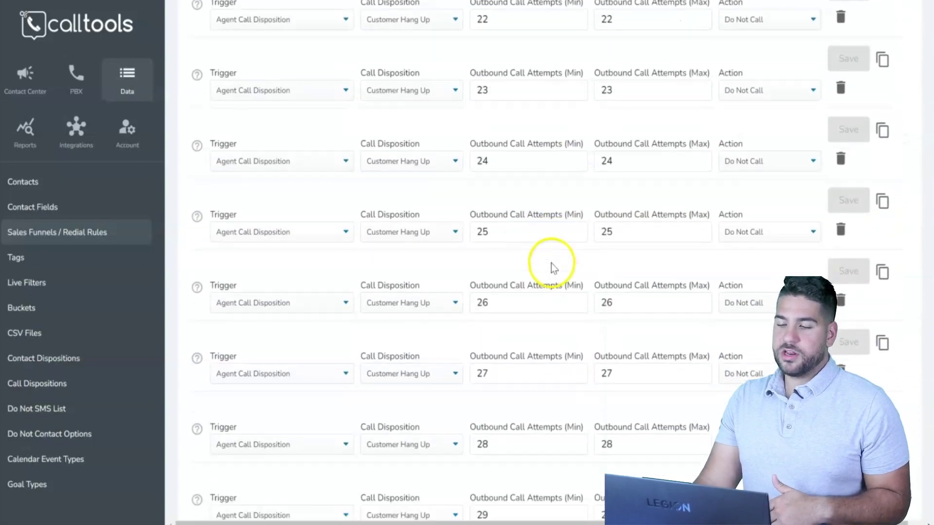
scroll(546, 261, "up", 20)
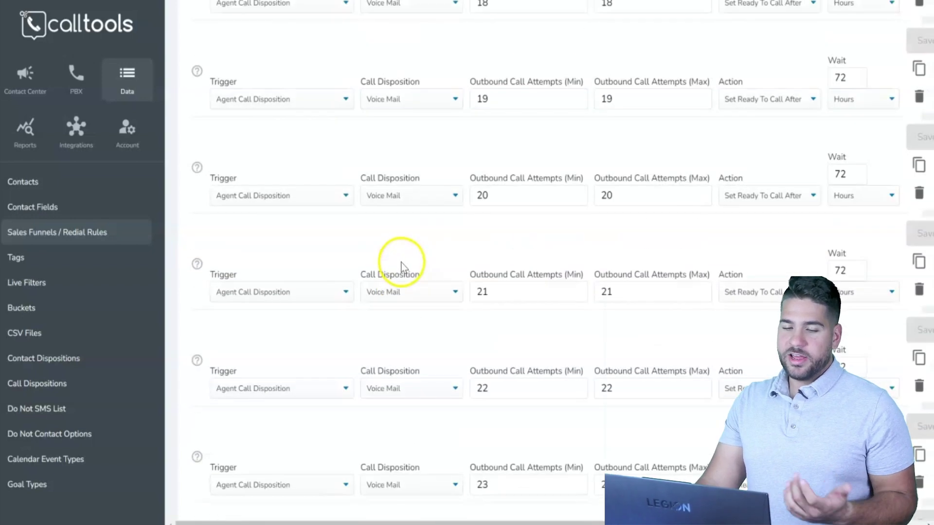
scroll(404, 261, "up", 15)
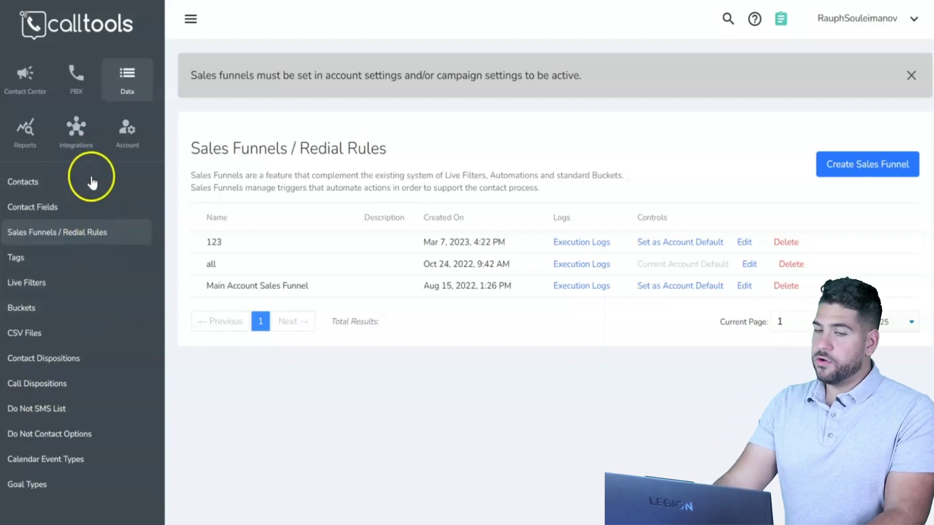
Open the phone numbers (DIDs) list and bring up the form for purchasing a number
left_click(77, 80)
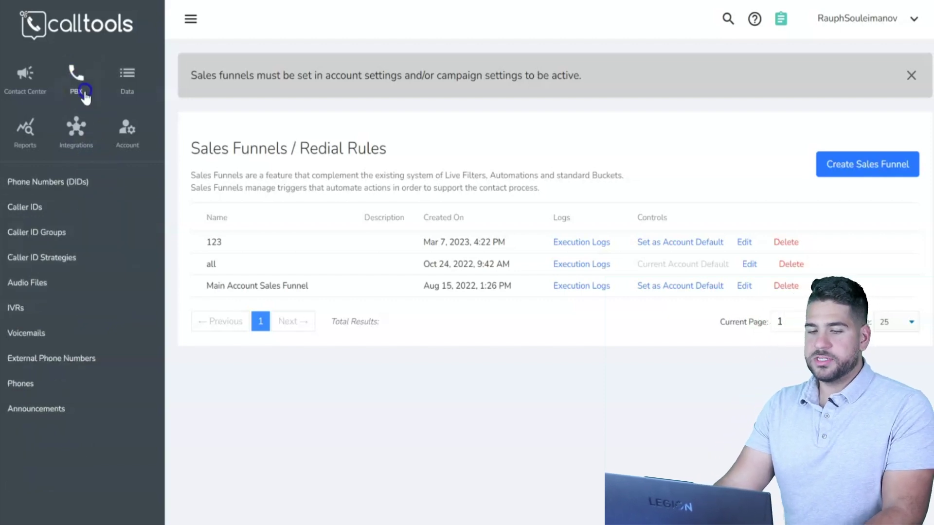
left_click(82, 194)
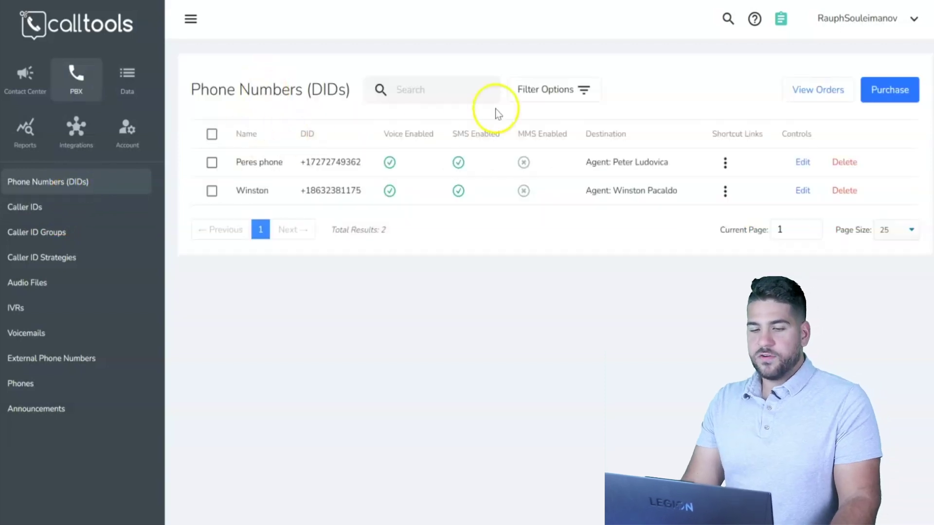
left_click(890, 100)
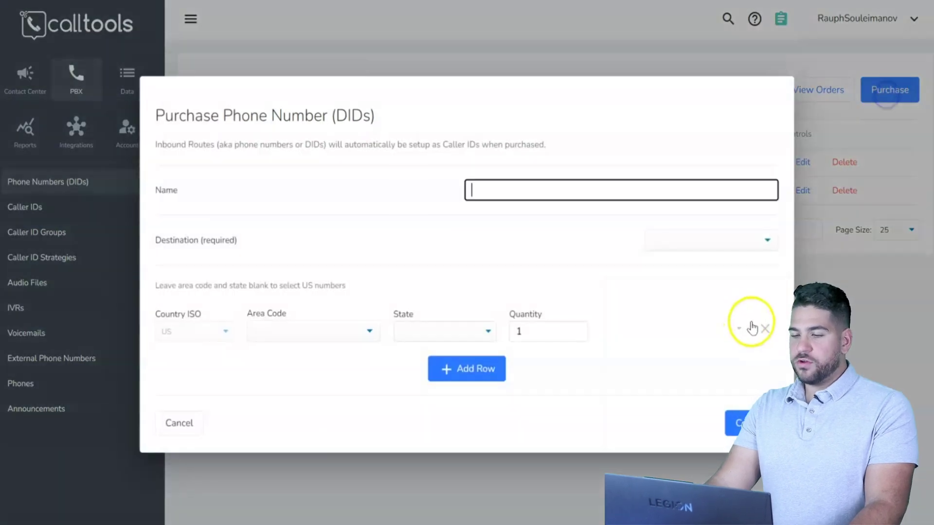
Check the SMS and MMS options for the number row in the purchase form and close the form without buying
left_click(744, 329)
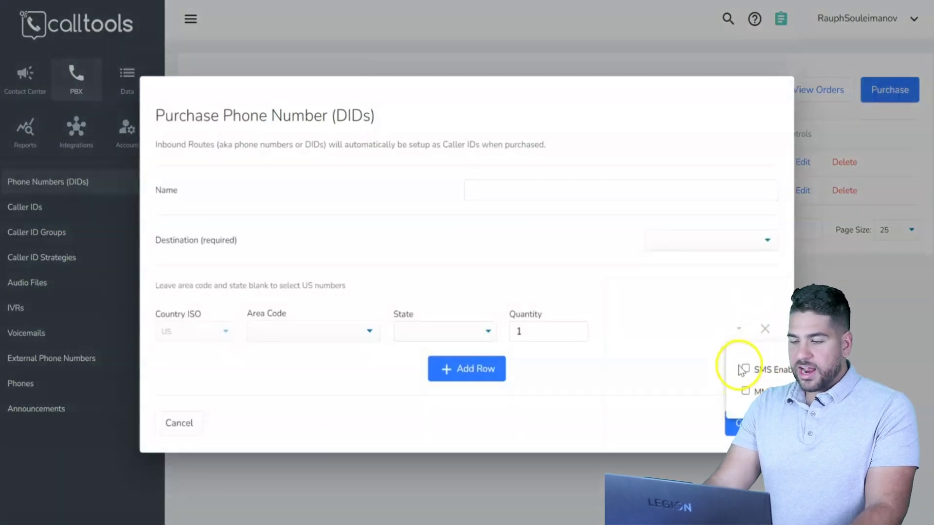
left_click(861, 274)
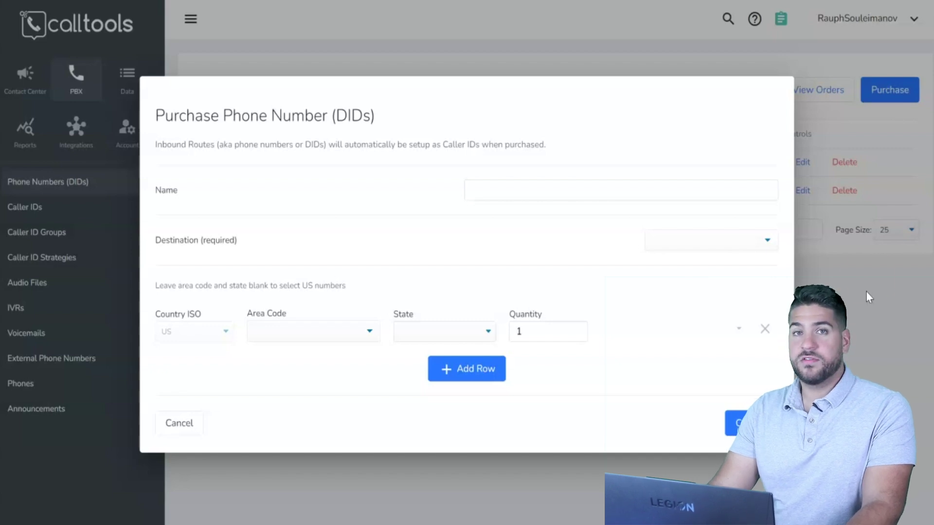
left_click(738, 330)
left_click(855, 261)
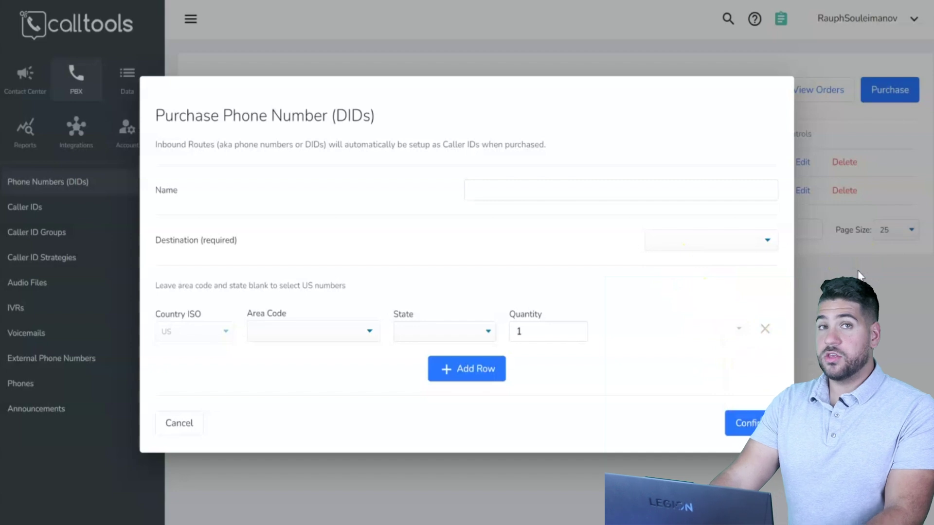
left_click(831, 278)
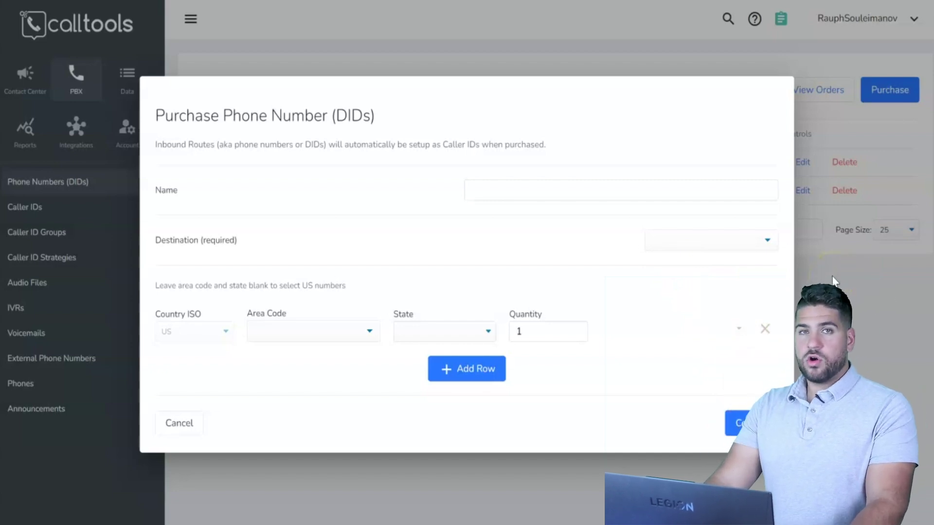
left_click(837, 283)
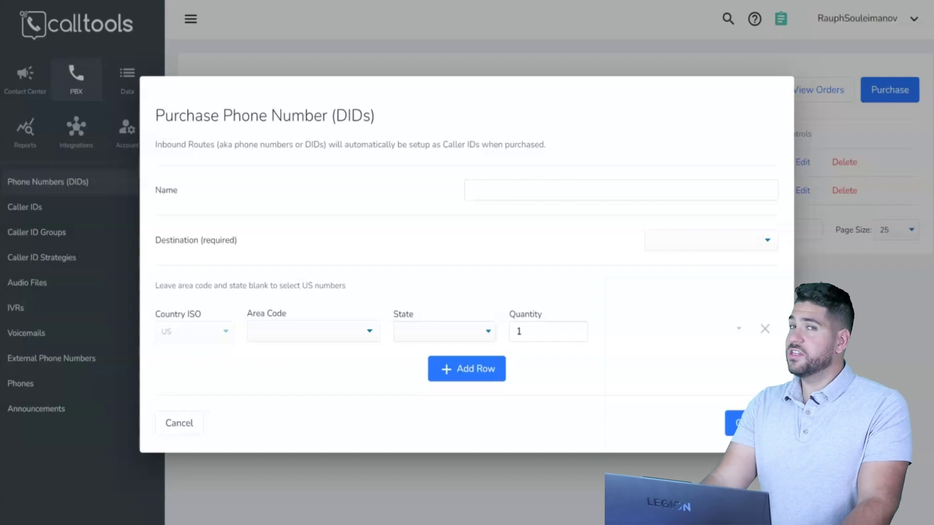
left_click(846, 361)
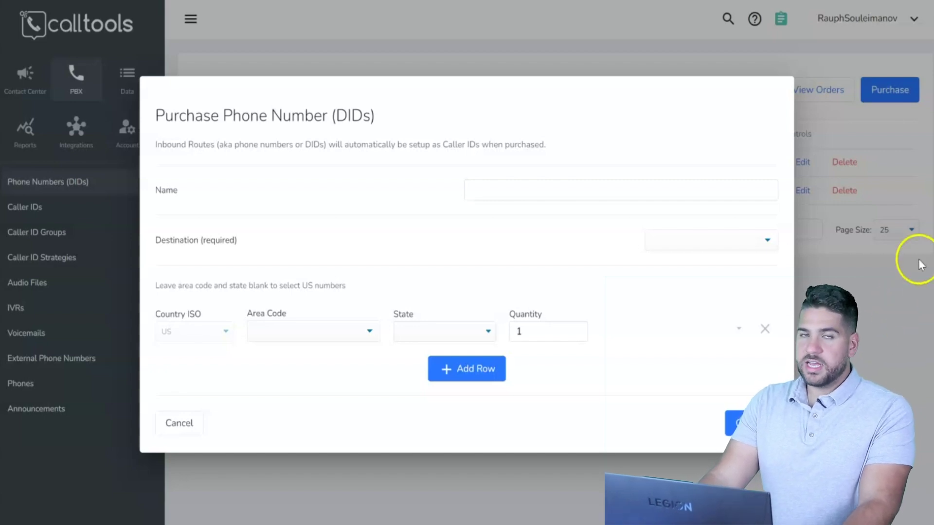
left_click(913, 233)
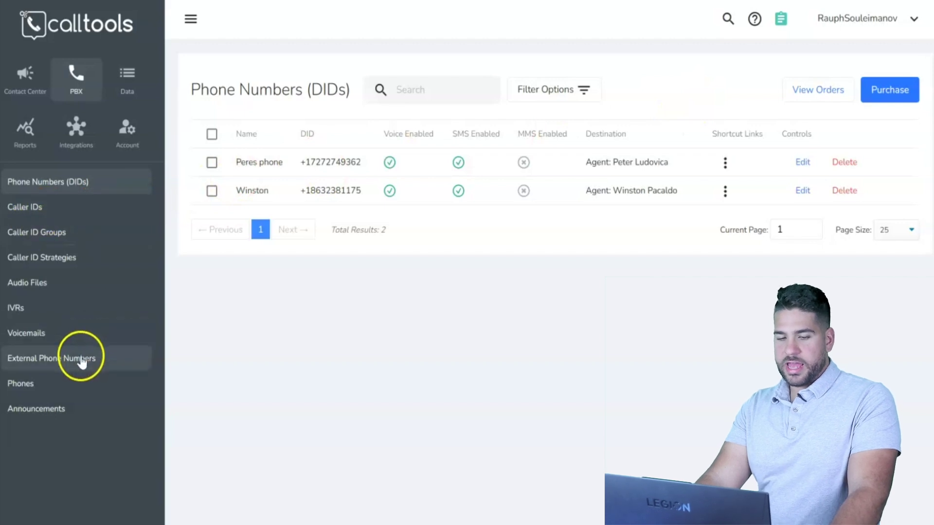
Look through the Caller IDs list and open the form for creating a caller ID
left_click(68, 220)
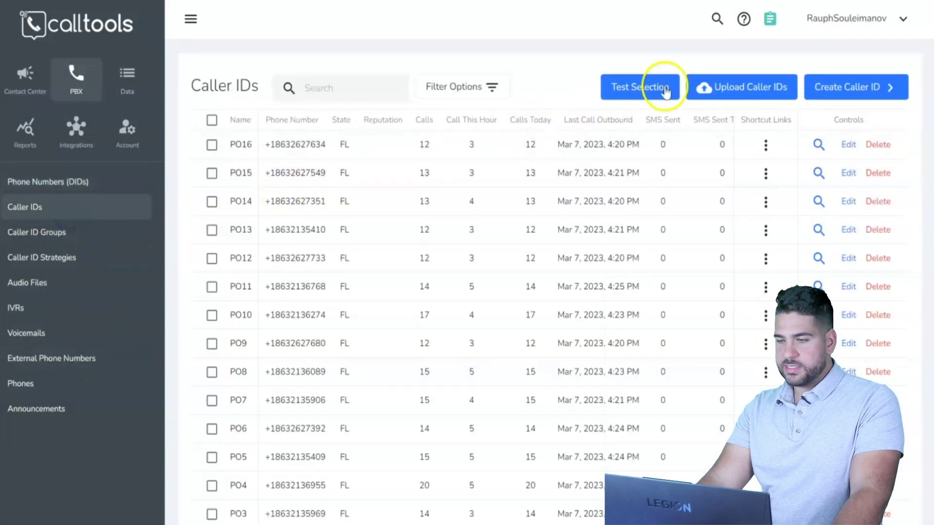
scroll(690, 147, "down", 8)
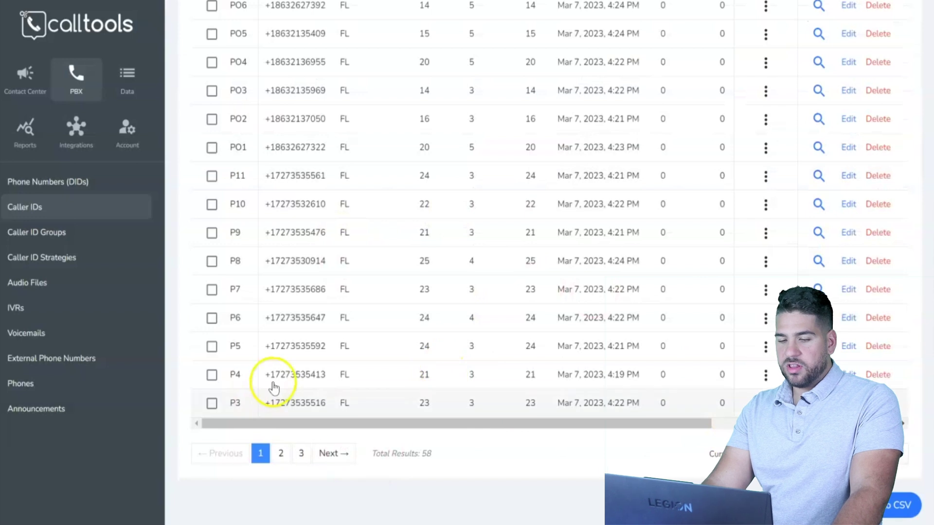
scroll(270, 385, "up", 8)
left_click(842, 88)
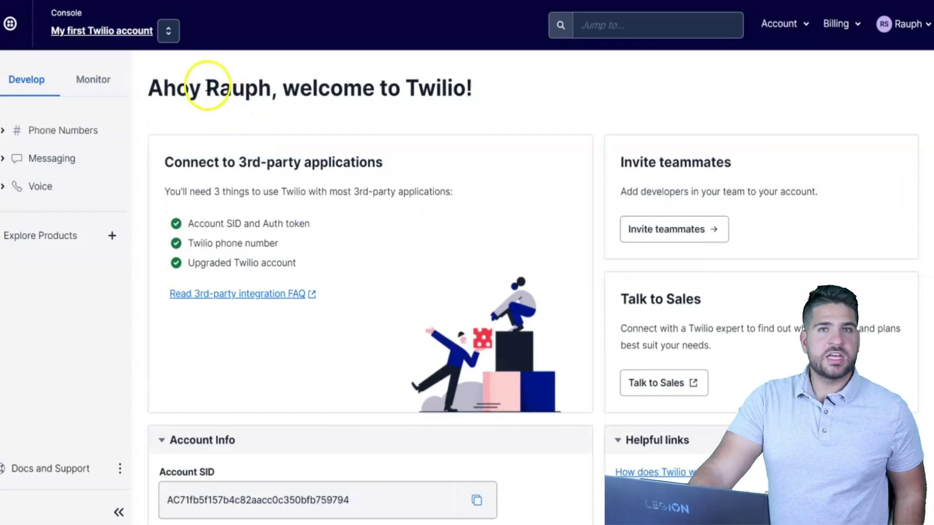
Switch to the Twilio console, open the Buy a Number page and look through the available United States numbers
left_click(67, 136)
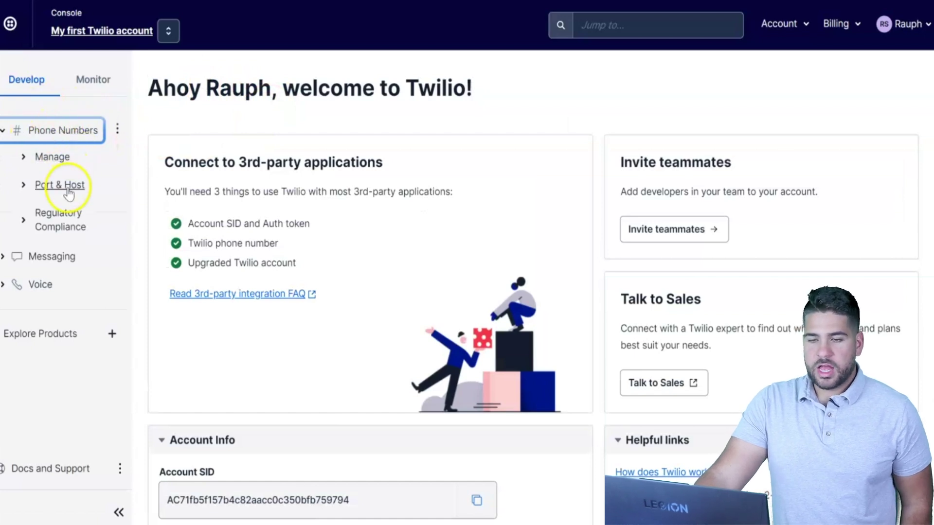
left_click(71, 164)
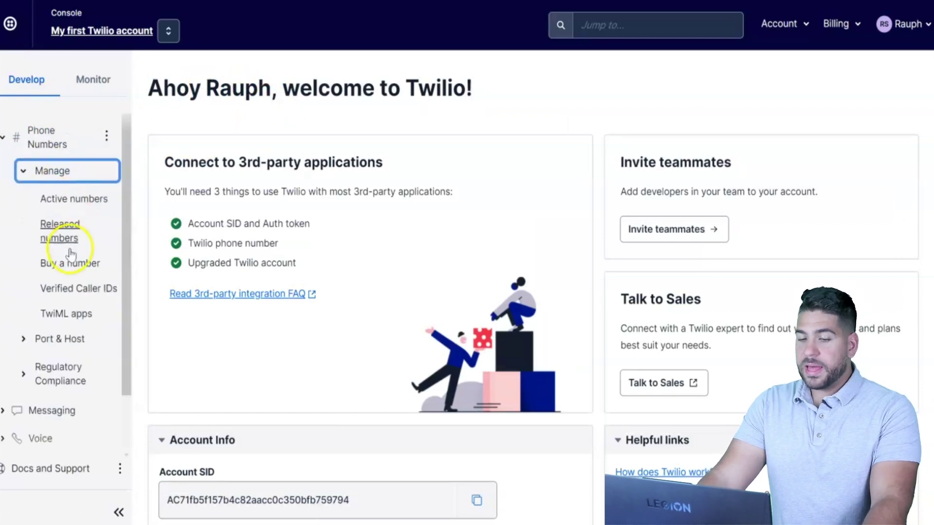
left_click(70, 265)
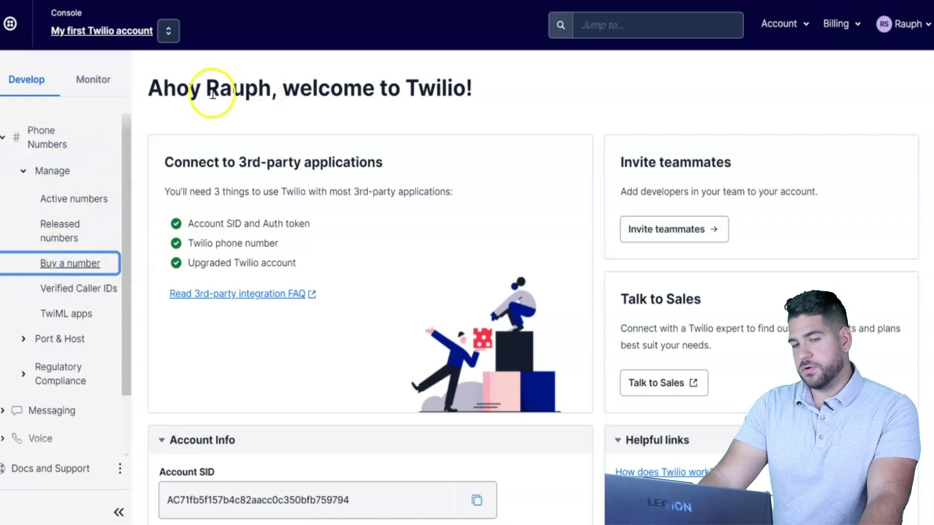
left_click(78, 265)
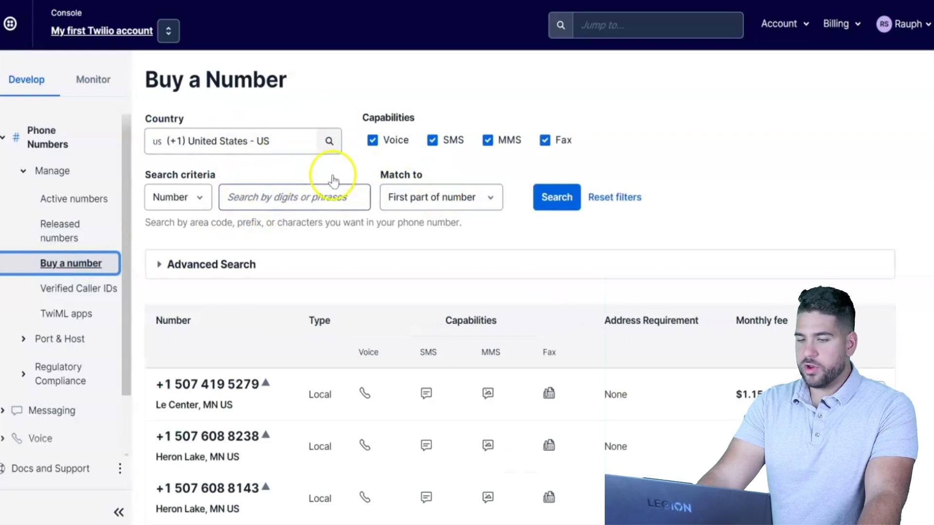
scroll(303, 250, "down", 8)
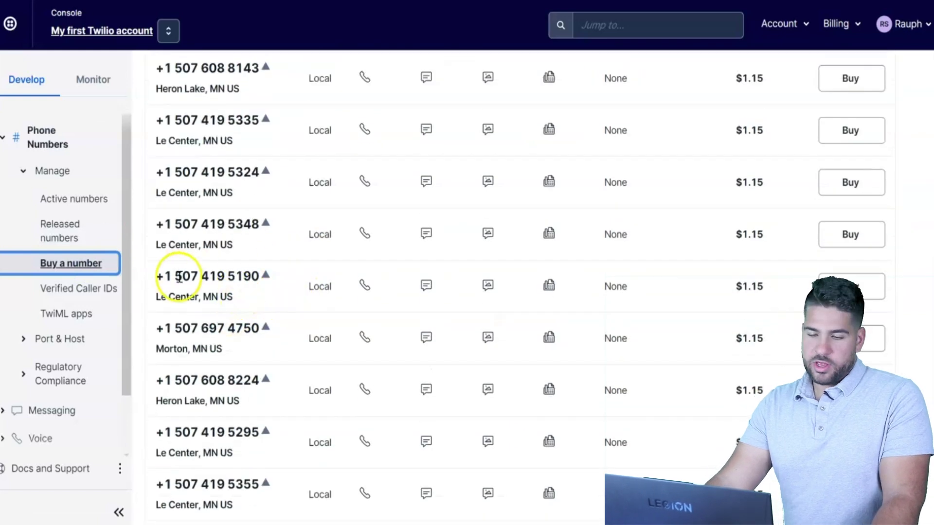
scroll(208, 270, "down", 5)
scroll(302, 196, "up", 12)
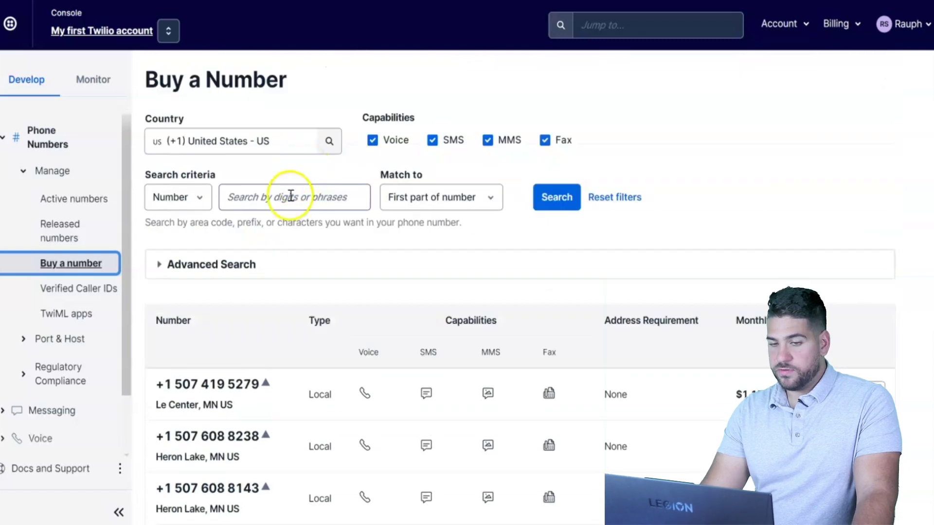
Search the United States numbers for ones beginning with 863 and look through the matching numbers
left_click(283, 197)
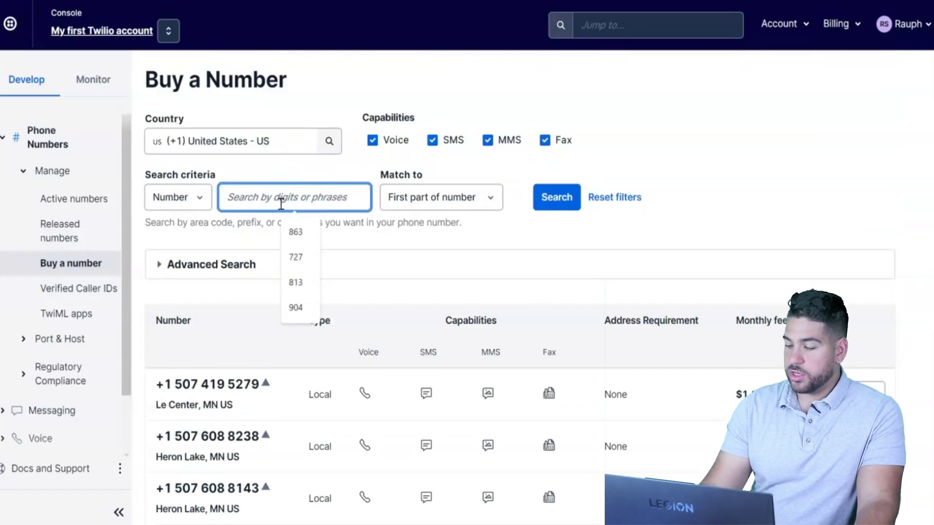
type("863")
key("Return")
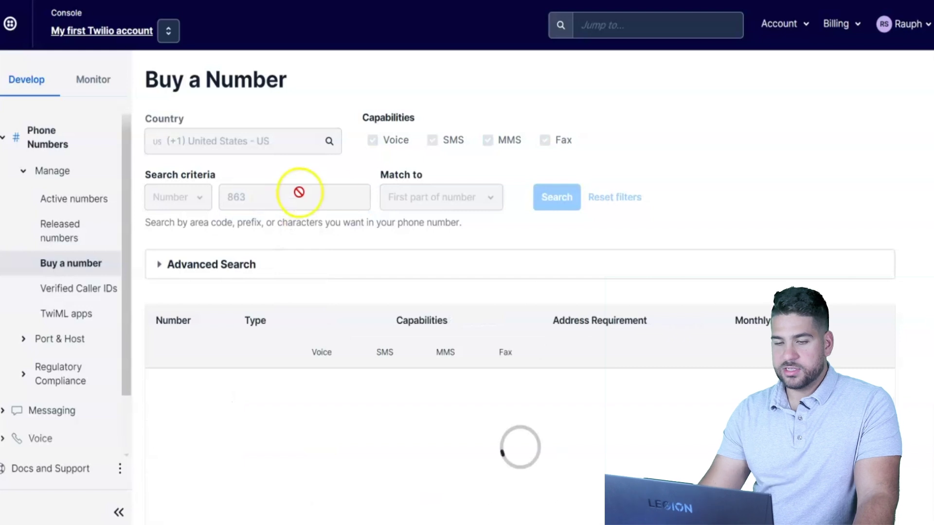
scroll(410, 223, "down", 7)
scroll(358, 306, "up", 7)
scroll(358, 308, "down", 4)
left_click_drag(156, 104, 259, 104)
scroll(257, 127, "up", 3)
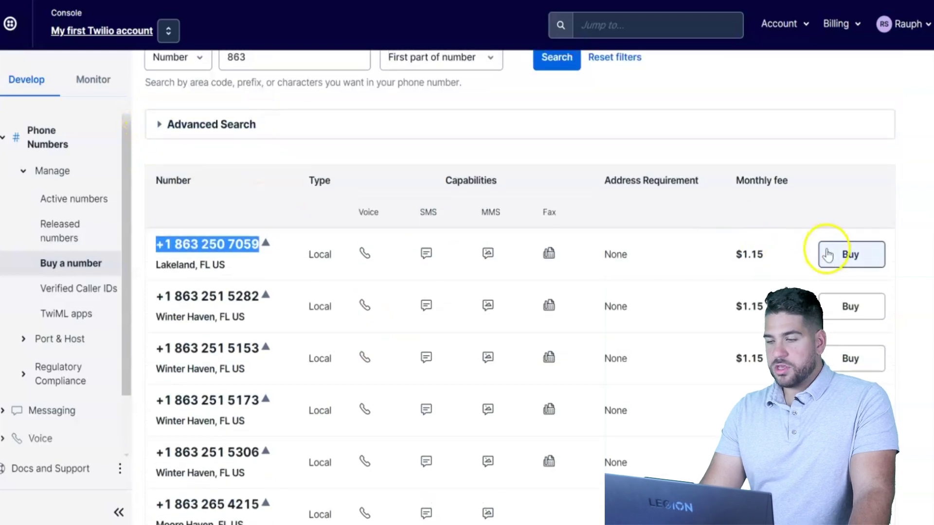
Check the monthly fee of the first 863 number and review the rest of the results list
left_click_drag(786, 253, 726, 262)
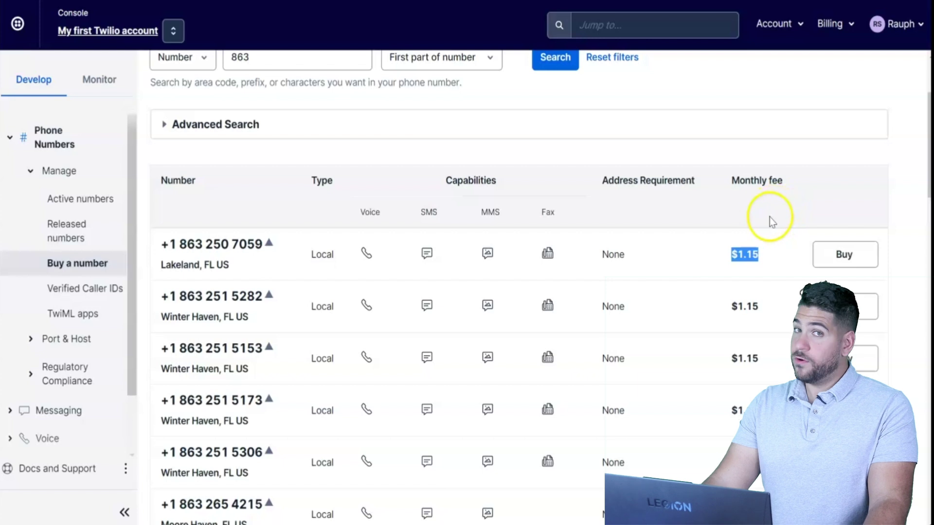
scroll(366, 217, "down", 8)
scroll(623, 301, "up", 10)
scroll(623, 300, "down", 10)
scroll(605, 235, "up", 8)
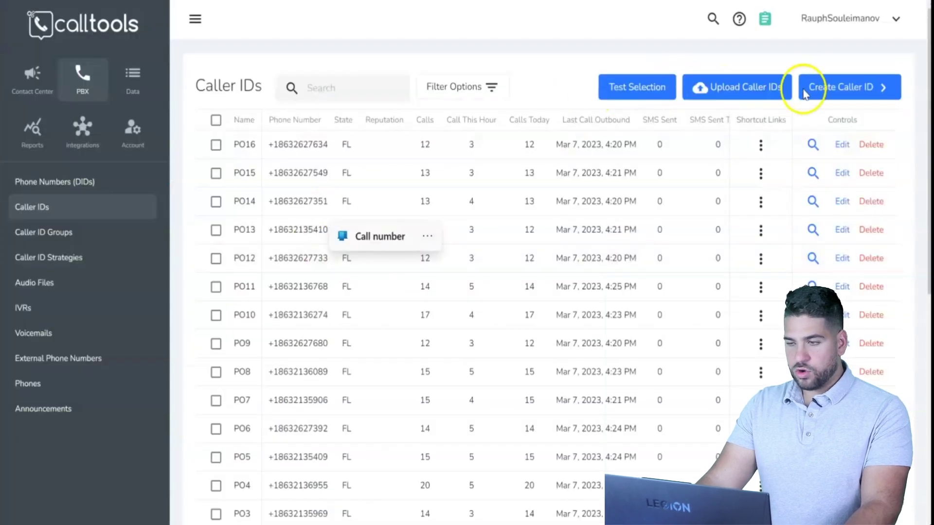
Switch to CallTools, bring up the caller ID creation form and check its phone number and name fields
left_click(813, 82)
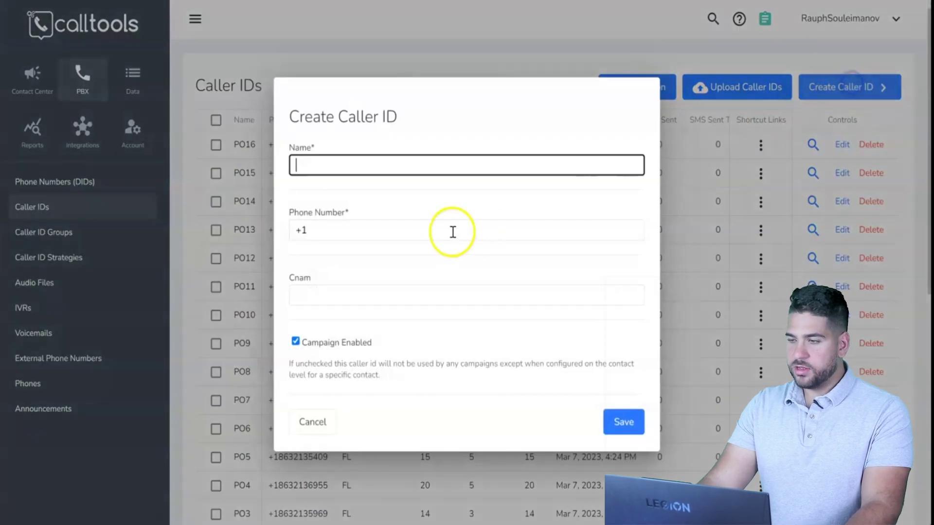
left_click(380, 237)
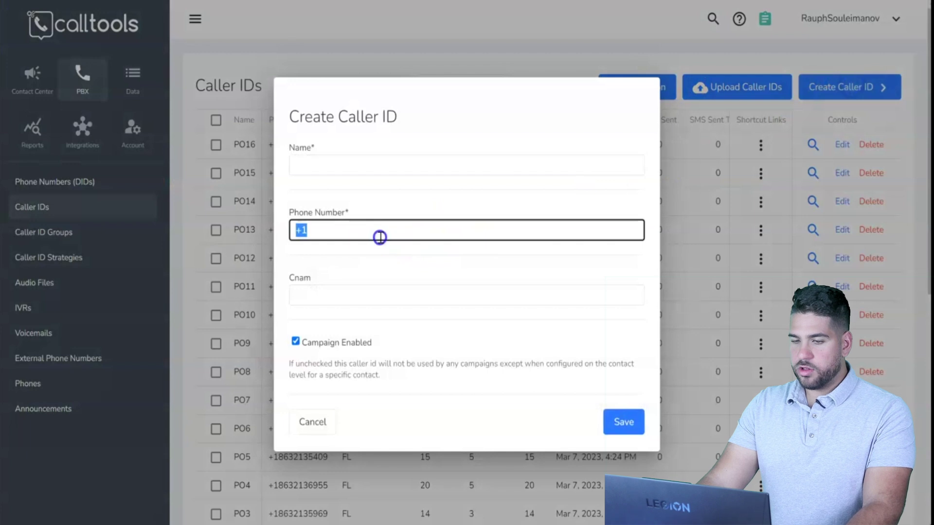
left_click(334, 162)
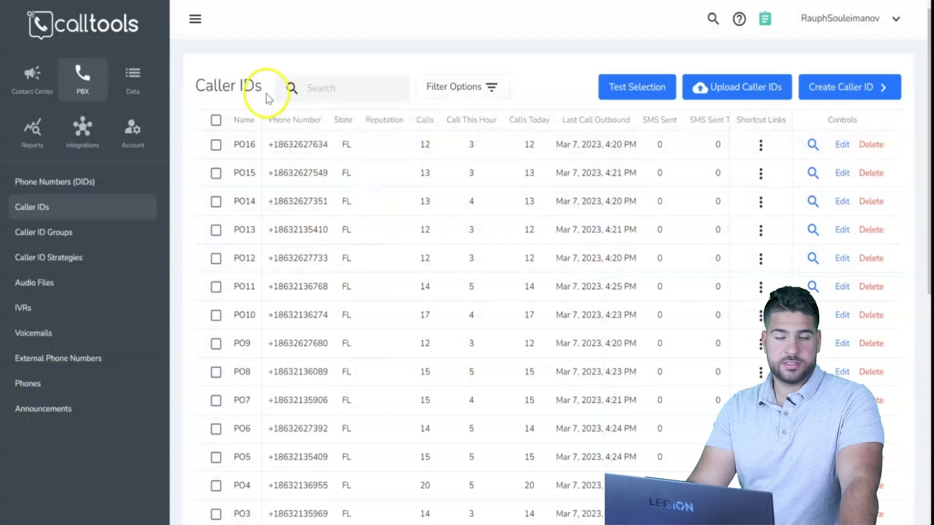
Open the Manatee caller ID group, examine its available and selected caller IDs, and return to the groups list
left_click(94, 242)
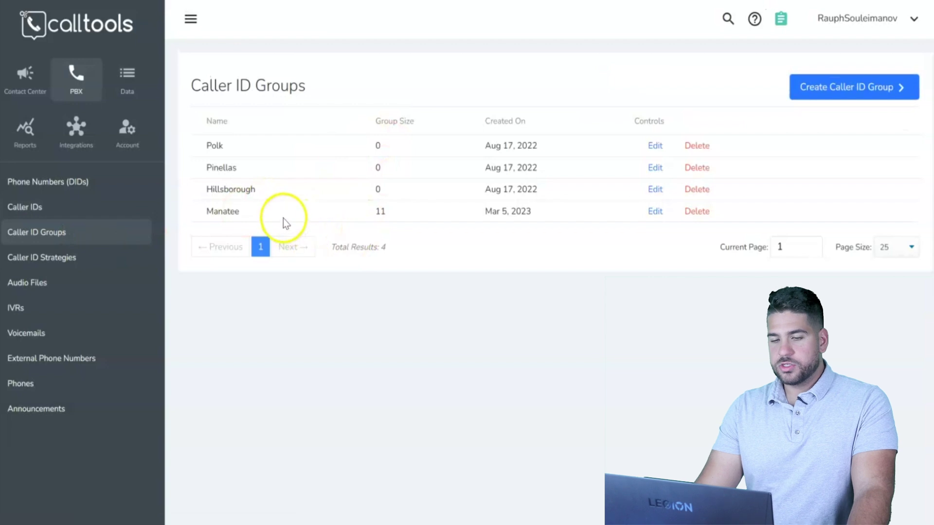
left_click(658, 214)
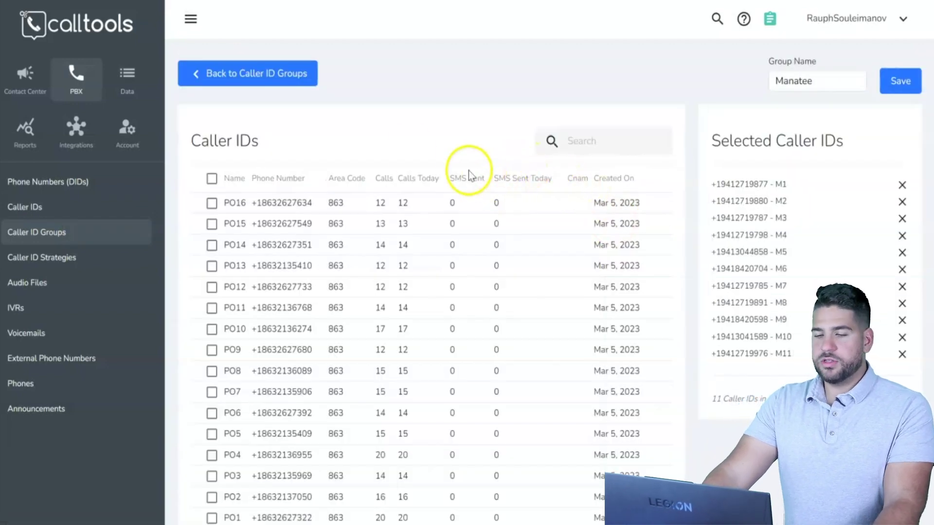
scroll(835, 151, "down", 5)
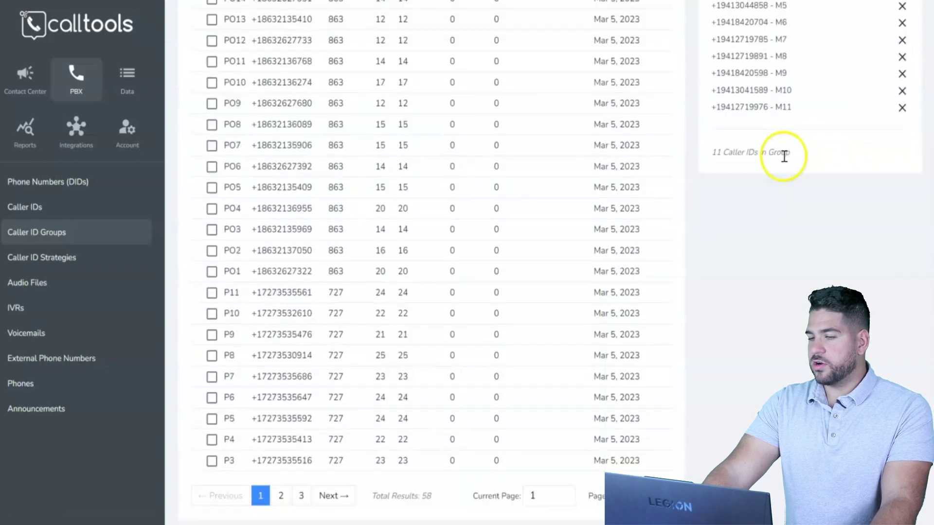
scroll(783, 155, "up", 5)
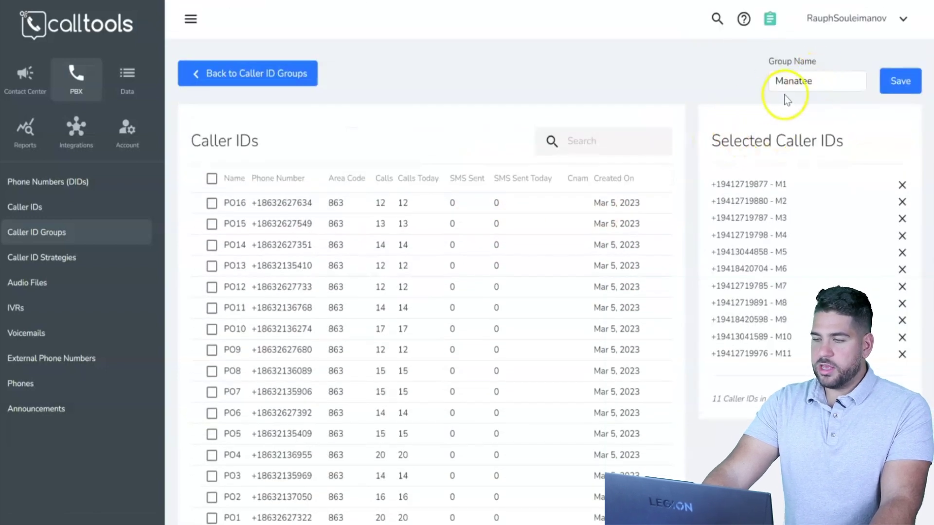
scroll(690, 112, "down", 5)
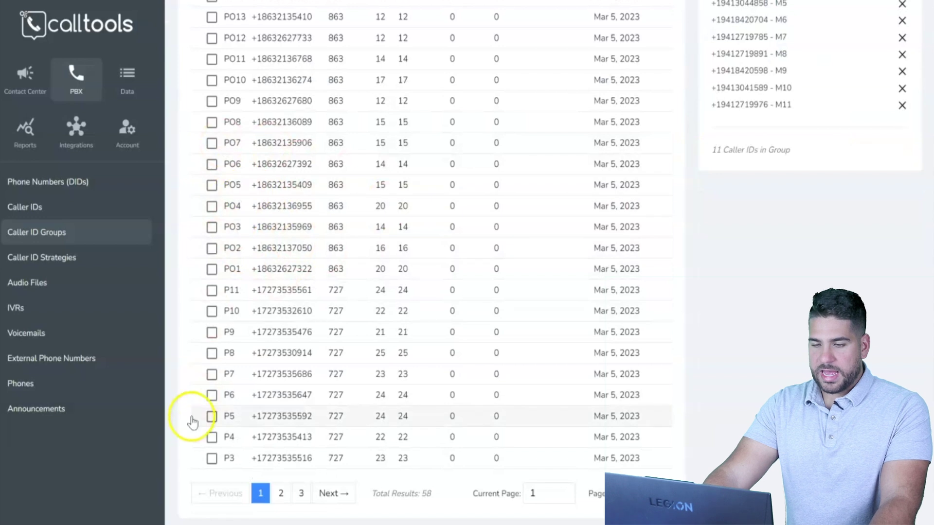
scroll(509, 194, "up", 5)
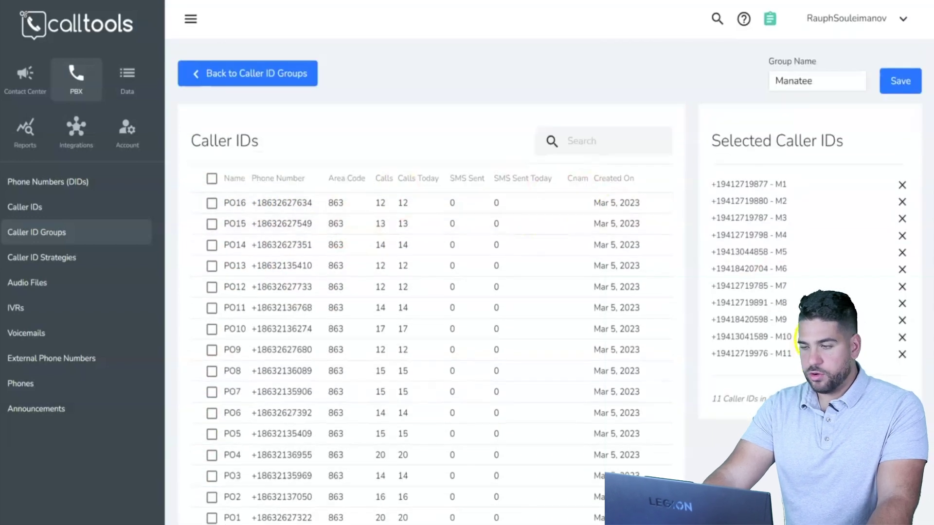
left_click(249, 78)
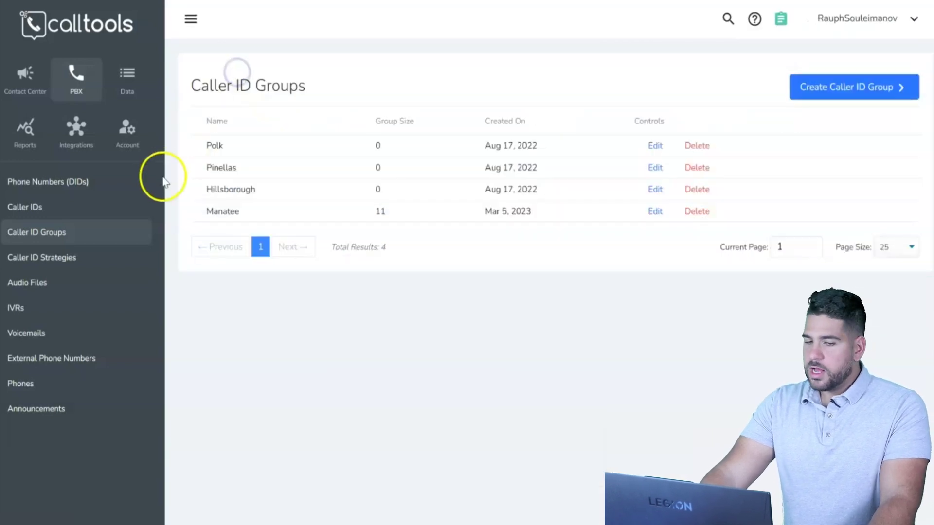
Open the Local Presence caller ID strategy and examine its type, usage frequency, SMS and failover settings
left_click(66, 268)
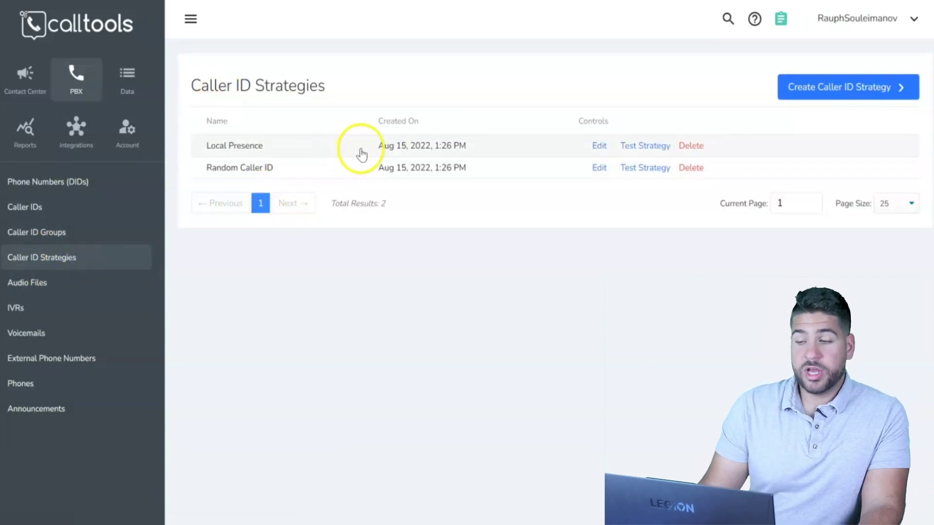
left_click(600, 146)
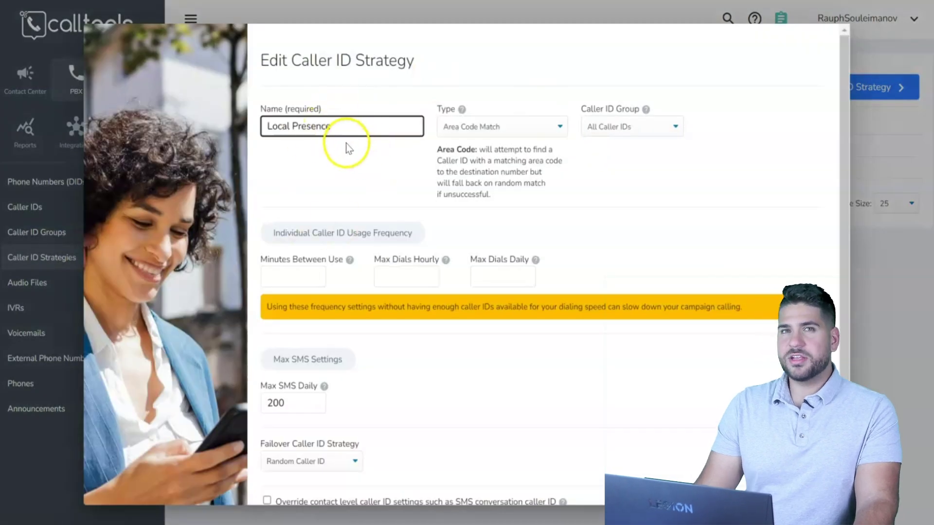
scroll(486, 146, "down", 2)
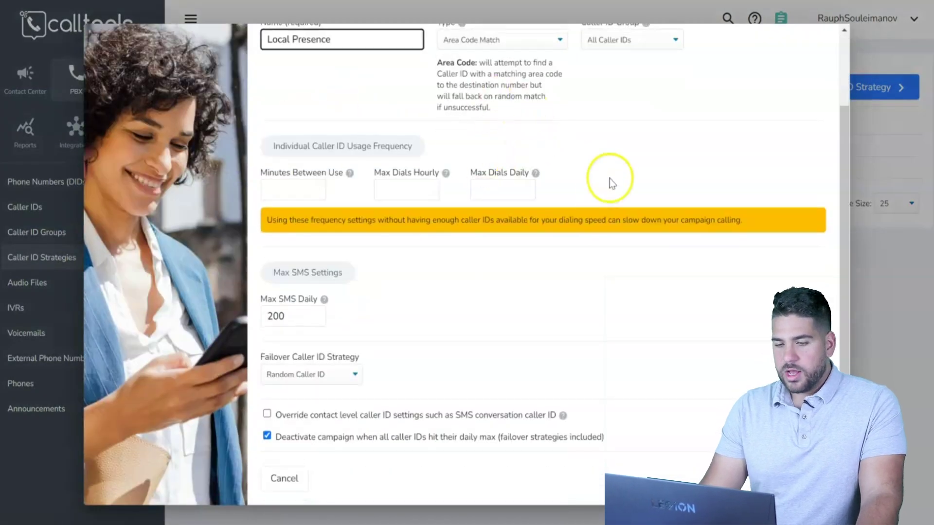
scroll(603, 185, "up", 2)
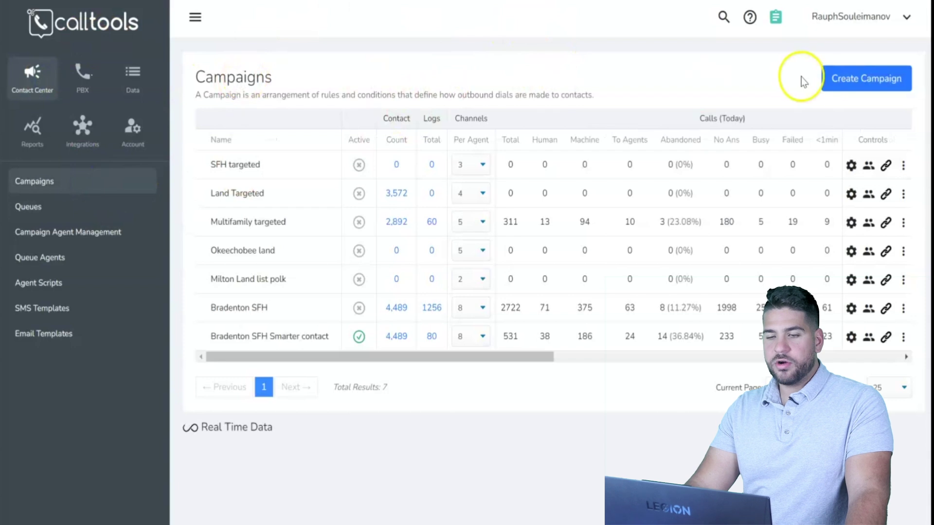
Start a new campaign named 123 and review its description and active setting
left_click(856, 78)
left_click(571, 147)
type("123")
scroll(607, 226, "down", 4)
scroll(611, 142, "up", 3)
left_click(569, 180)
left_click(521, 243)
triple_click(523, 227)
Target the campaign at the live filter 123
scroll(575, 251, "down", 3)
left_click(548, 224)
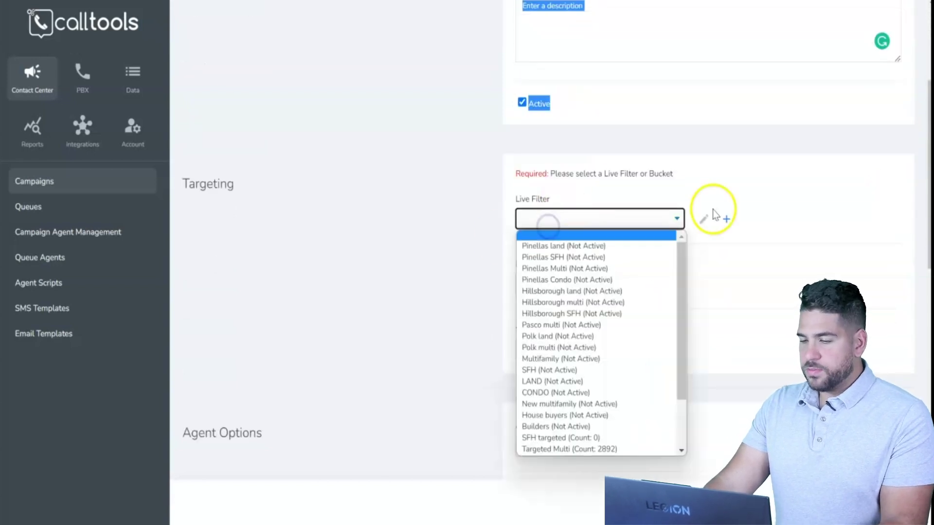
scroll(590, 334, "down", 3)
left_click(573, 451)
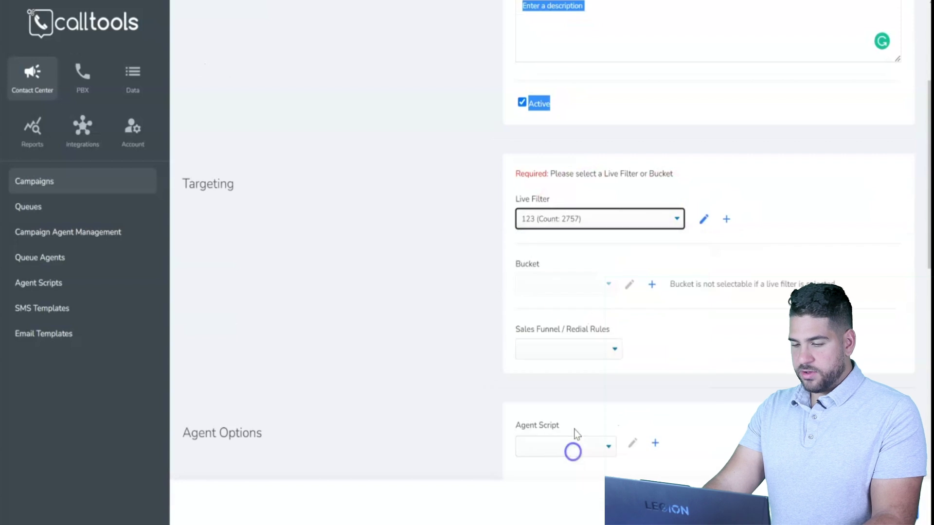
scroll(550, 233, "up", 2)
left_click(527, 290)
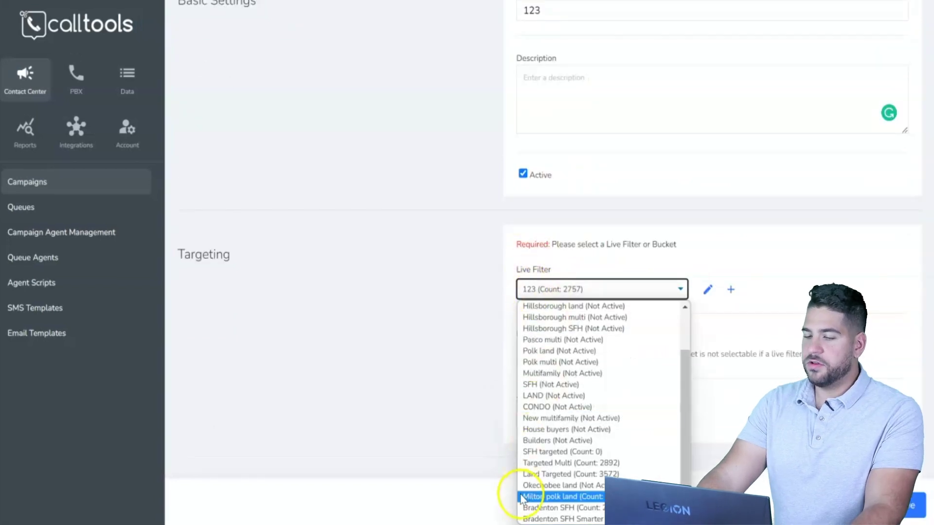
key("Escape")
Set the campaign's sales funnel / redial rules to "all"
scroll(547, 323, "down", 3)
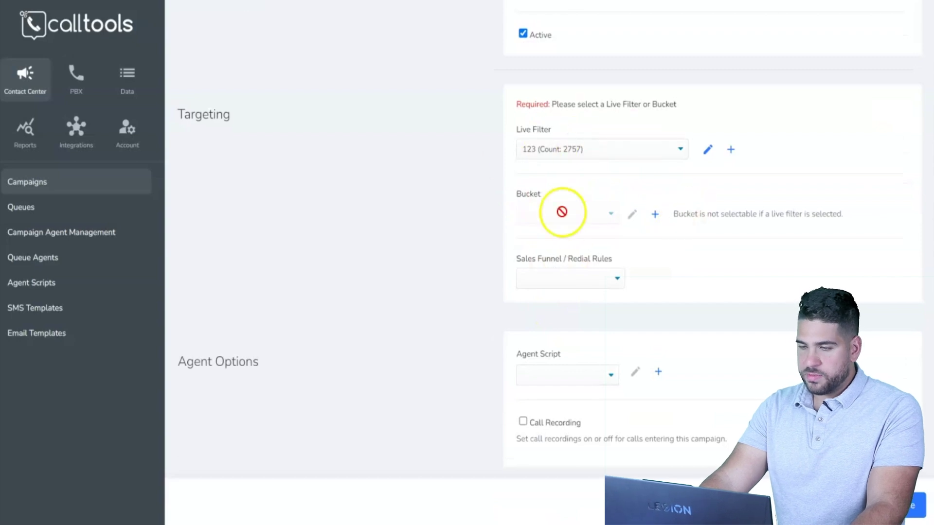
left_click(553, 280)
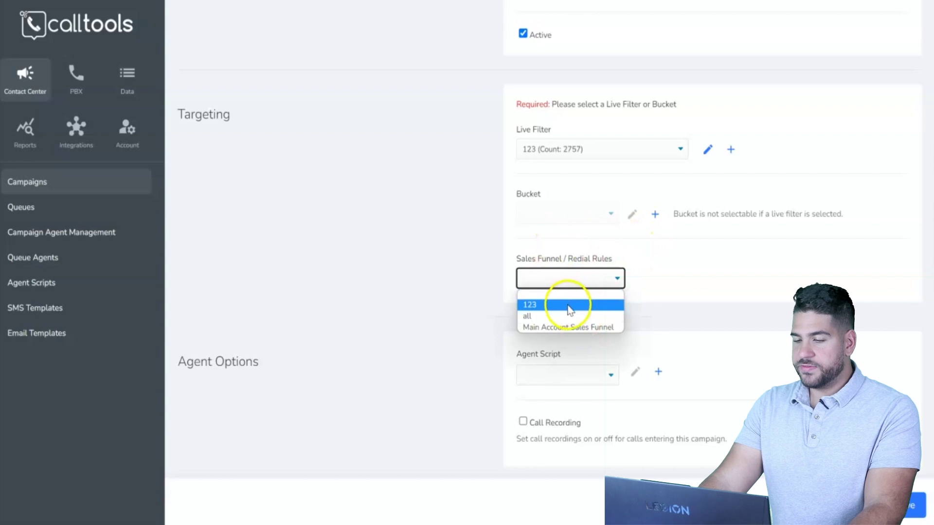
left_click(545, 316)
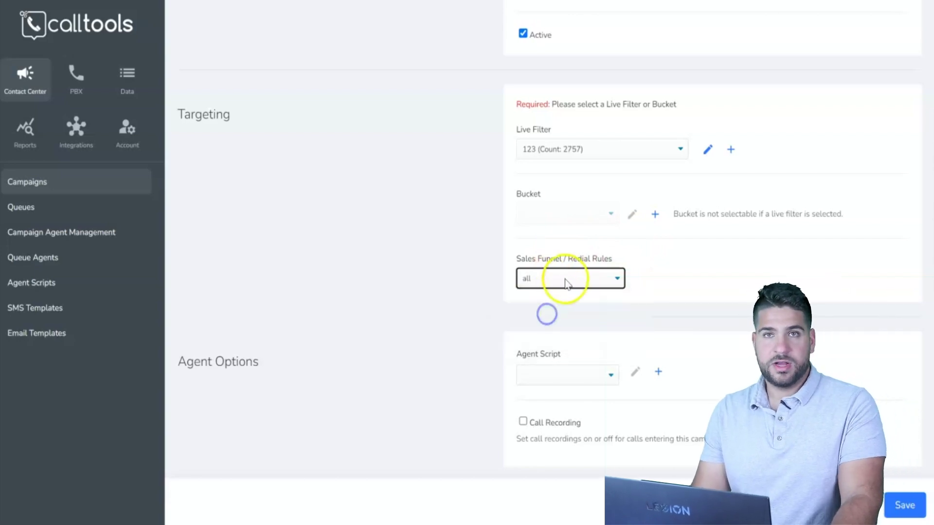
Check the agent script choices and the script creation form without adding a script, and enable call recording for the campaign
scroll(554, 268, "down", 5)
scroll(545, 244, "up", 3)
left_click(568, 232)
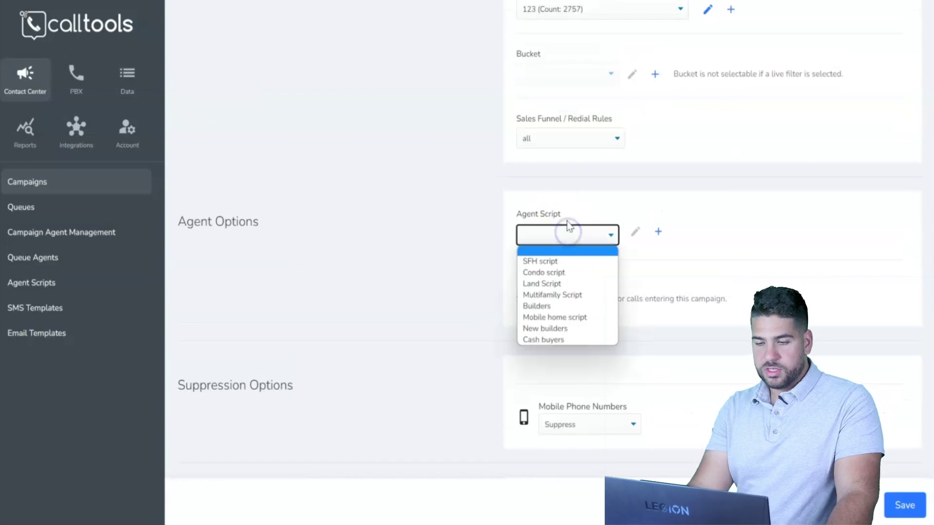
left_click(567, 203)
left_click_drag(539, 214, 504, 208)
left_click(658, 233)
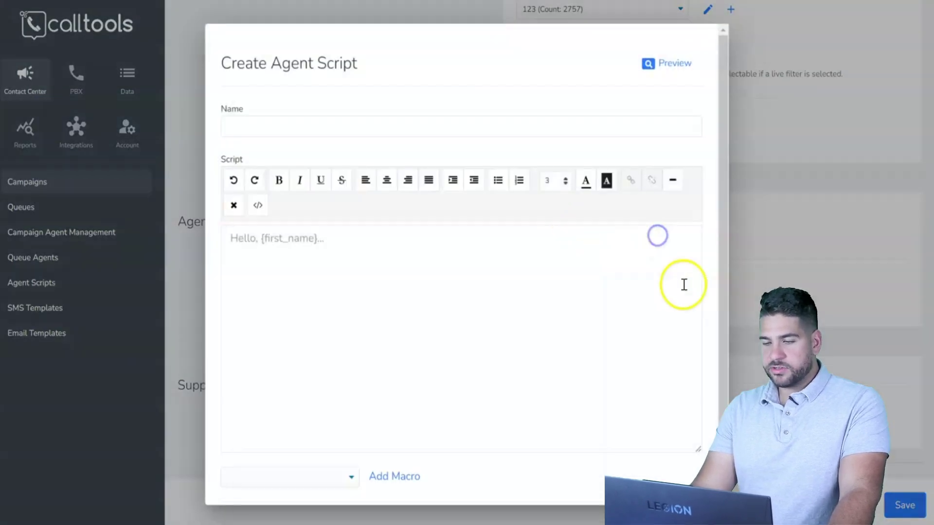
scroll(342, 265, "down", 2)
scroll(340, 292, "up", 2)
scroll(333, 329, "down", 1)
left_click(795, 180)
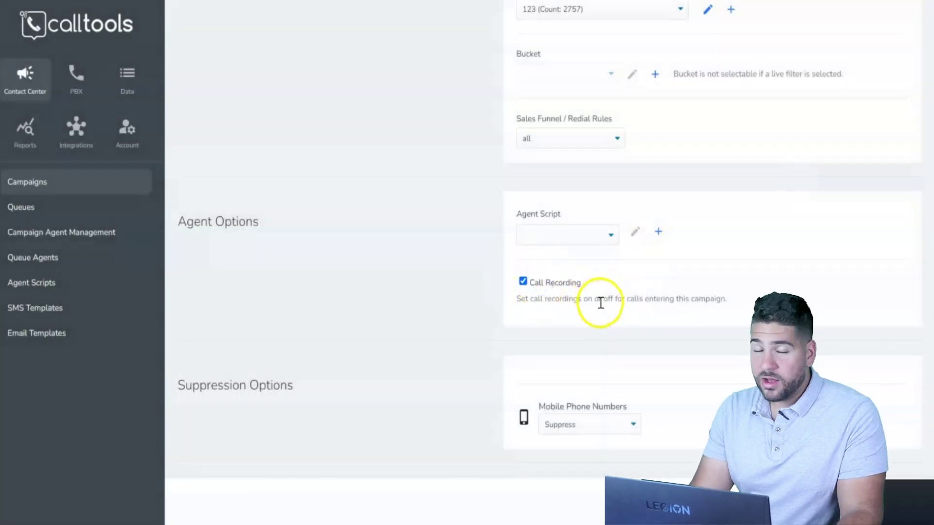
Set the suppression option for mobile phone numbers to Allow
scroll(594, 312, "down", 4)
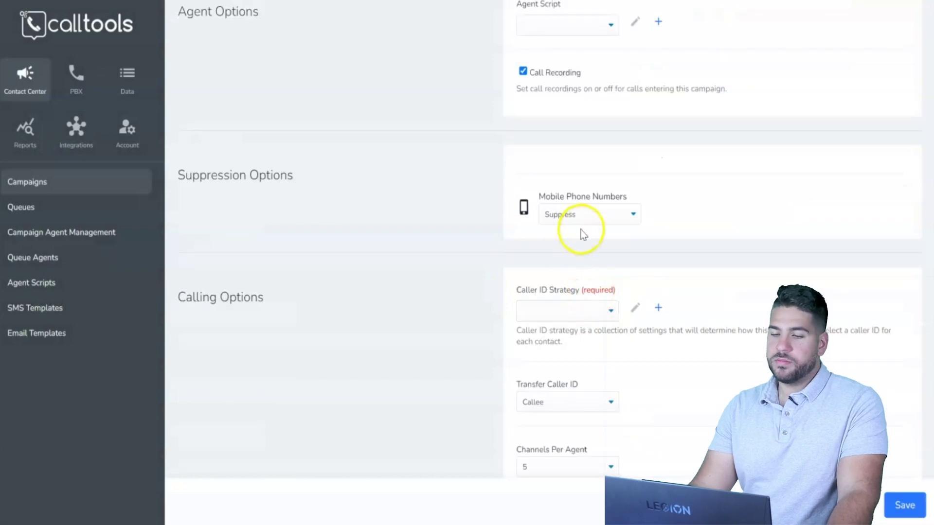
left_click(589, 217)
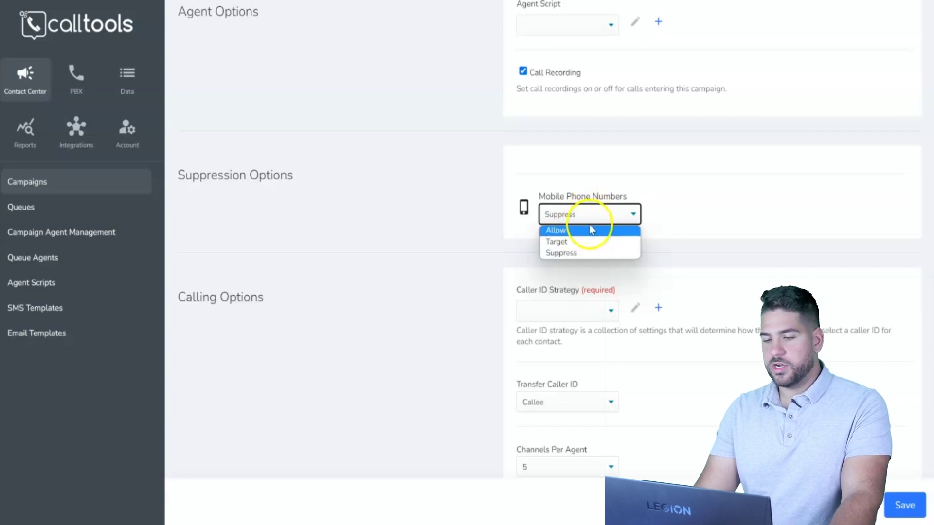
left_click(573, 232)
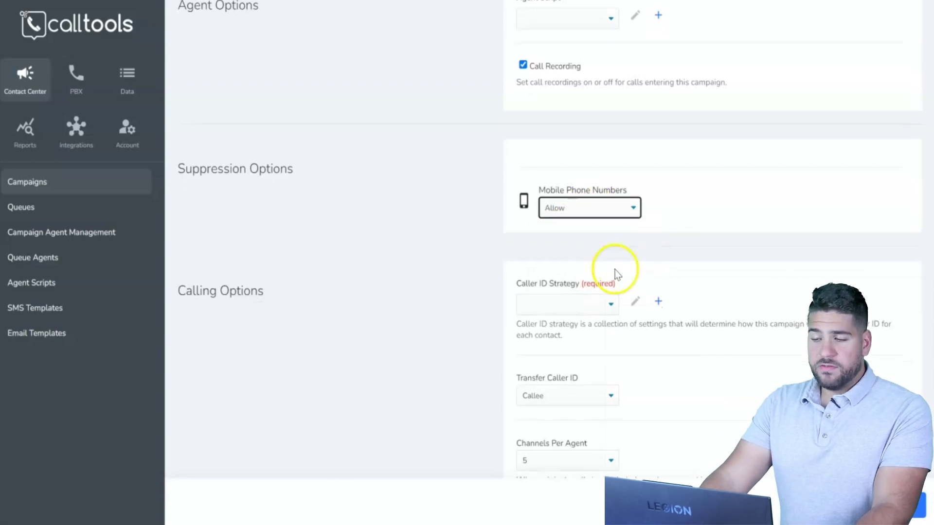
Set the campaign's caller ID strategy to Local Presence and check the transfer caller ID choices, keeping Callee
scroll(584, 263, "down", 3)
left_click(551, 177)
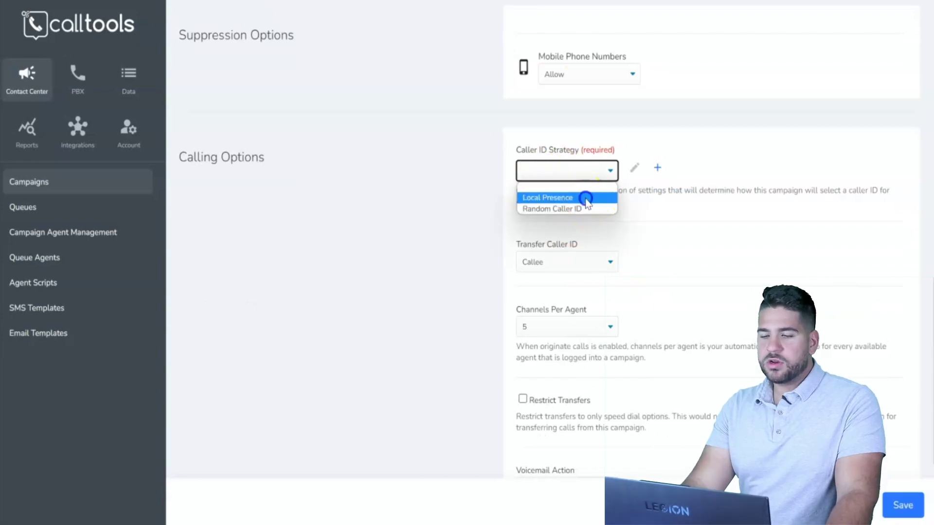
left_click(586, 199)
left_click(568, 272)
left_click_drag(542, 250, 598, 232)
left_click(553, 264)
left_click(645, 268)
Look through the available channels-per-agent values in the calling options without choosing a different one
scroll(628, 258, "down", 3)
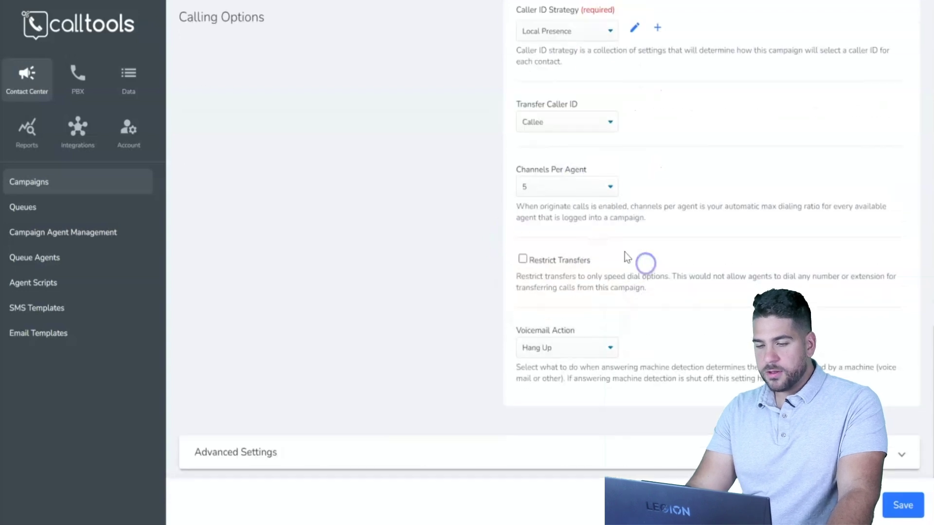
left_click(582, 193)
mouse_move(581, 201)
left_mouse_down()
mouse_move(591, 188)
mouse_move(585, 203)
left_mouse_up()
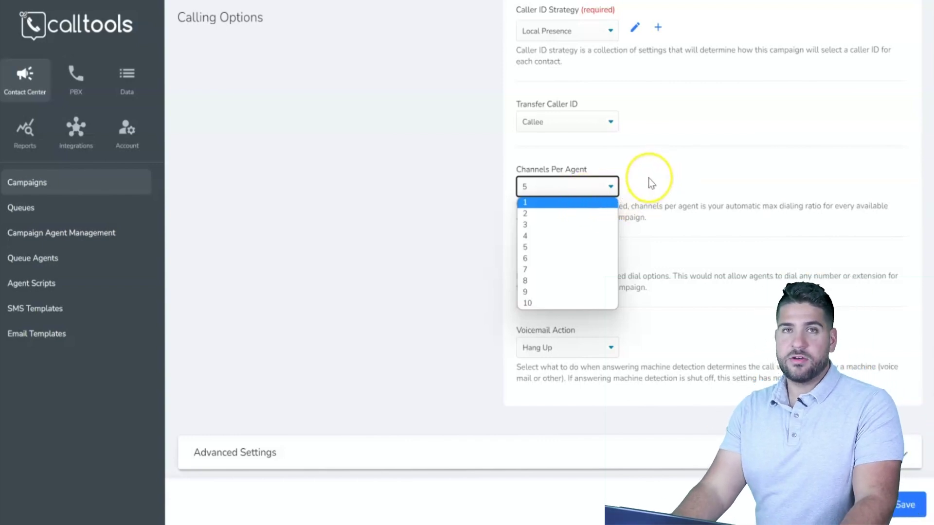
left_click(688, 177)
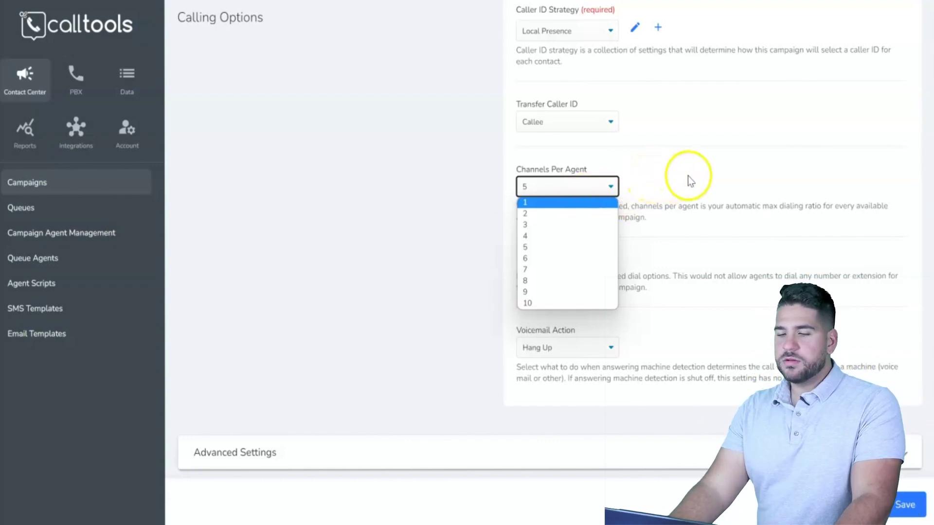
Review the campaign's advanced settings, from agent connect speed through answering machine detection to the agent post call status
scroll(690, 179, "down", 1)
scroll(281, 142, "down", 15)
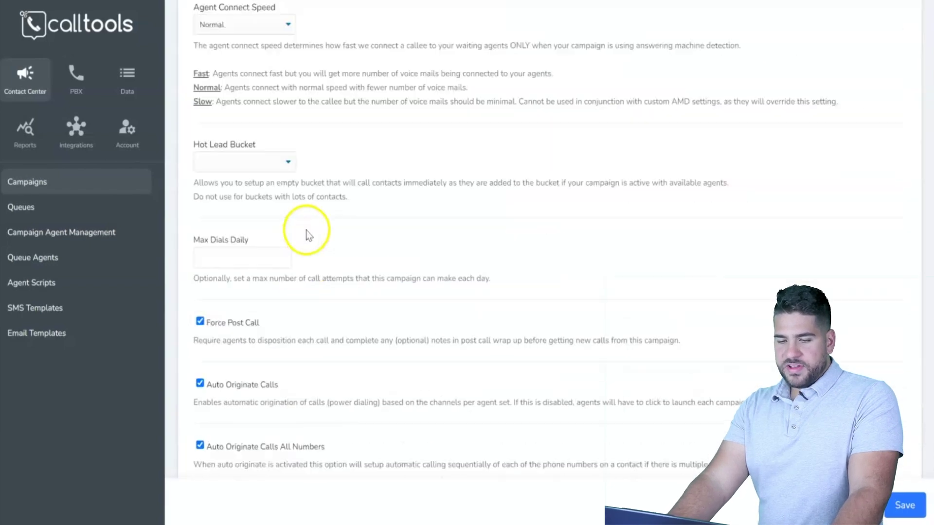
scroll(311, 162, "down", 6)
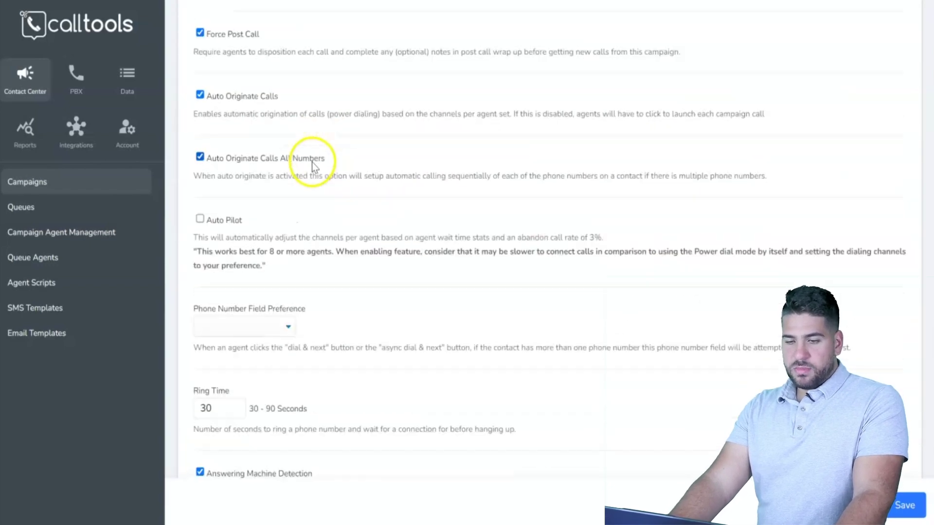
scroll(468, 206, "down", 4)
scroll(484, 237, "down", 2)
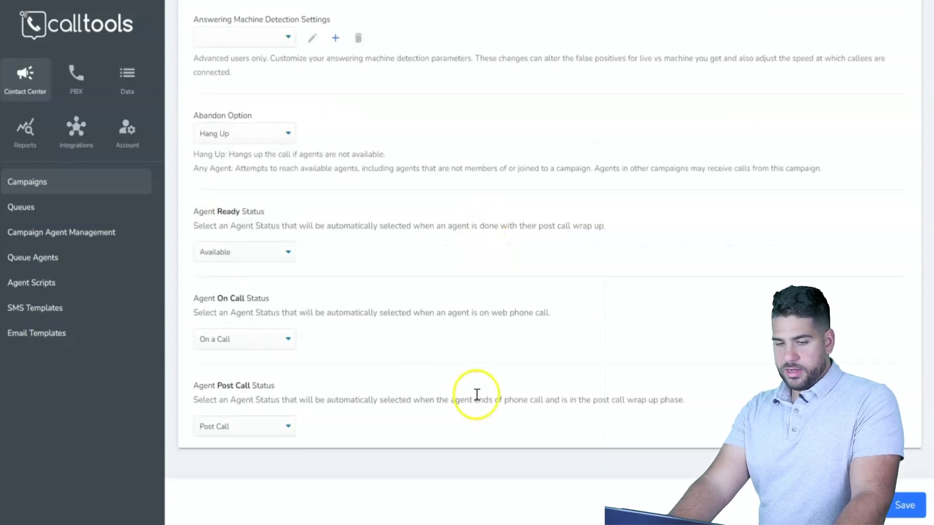
Leave the new campaign form, open the existing Bradenton SFH Smarter contact campaign for editing, and review its members and connectors
left_click(75, 183)
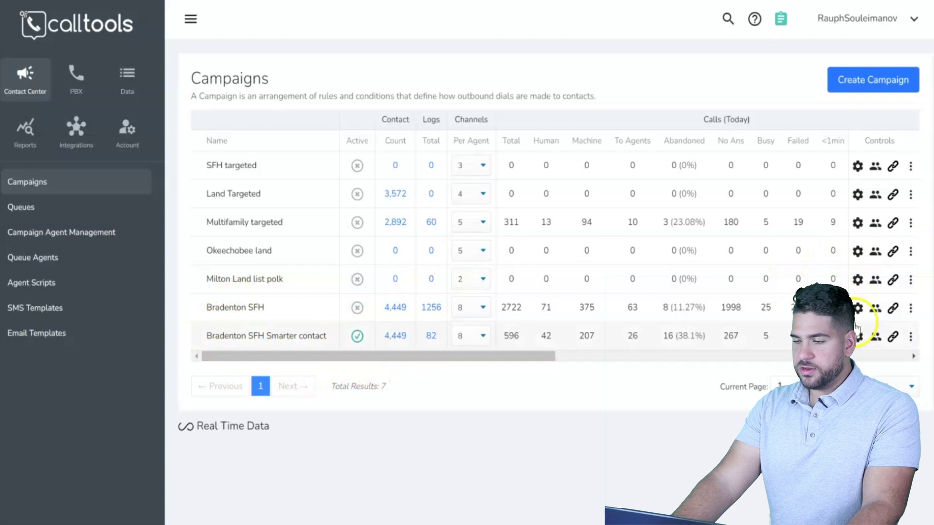
left_click(857, 337)
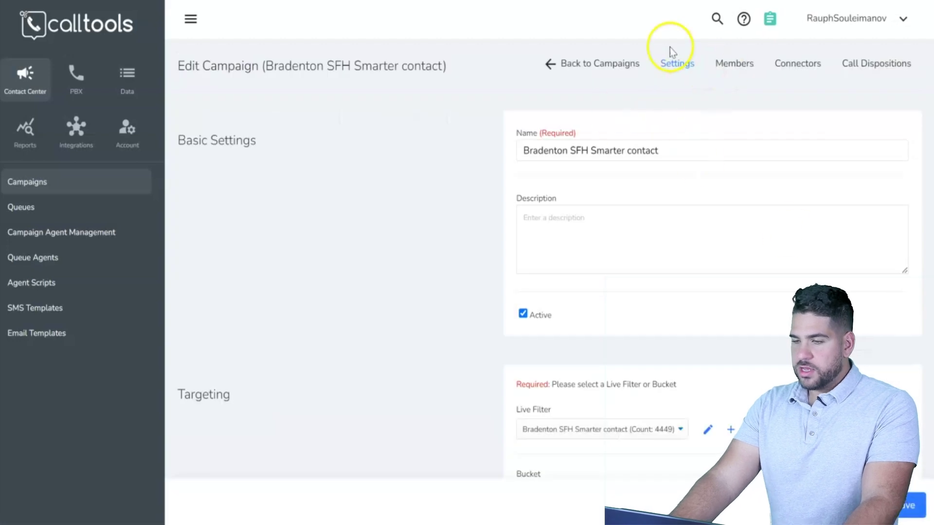
left_click(734, 61)
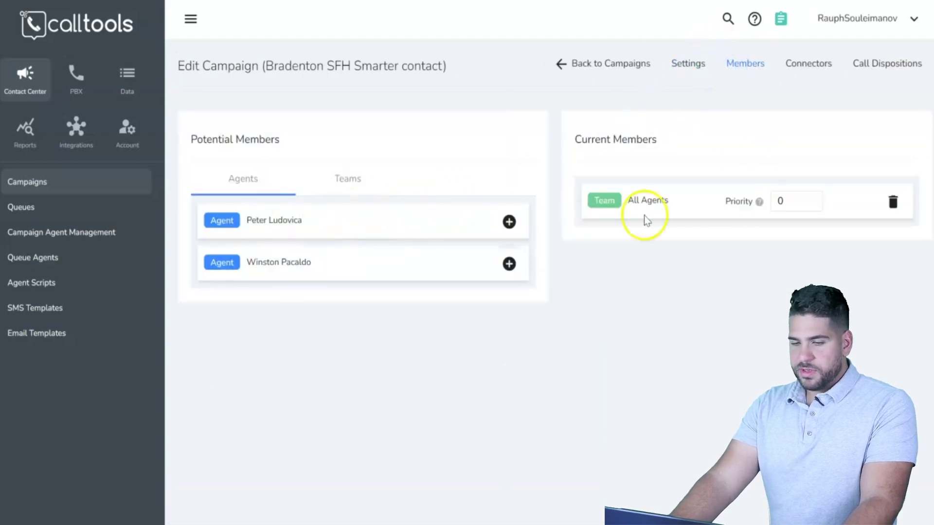
left_click(792, 59)
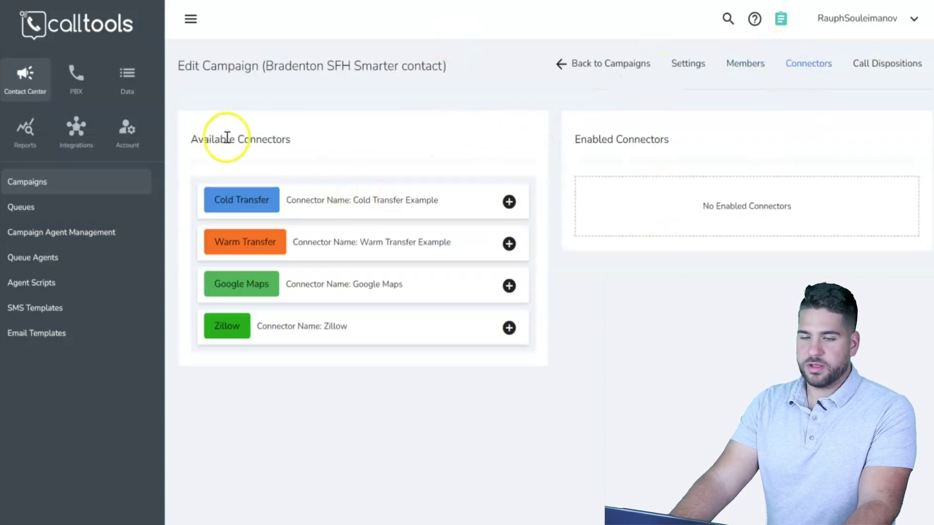
Review the campaign's available and enabled call dispositions, including Voice Mail and Customer Hang Up, and return to the campaign list
left_click(883, 66)
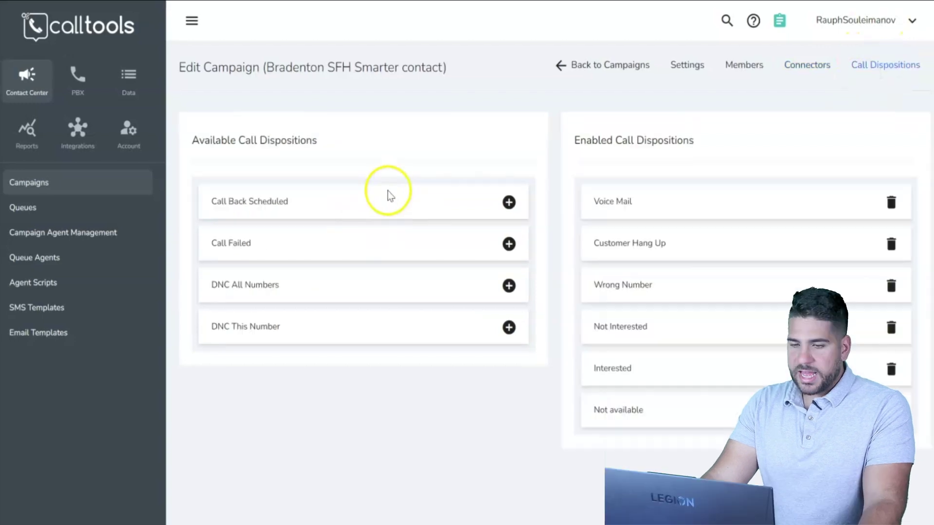
left_click_drag(591, 200, 658, 198)
left_click(667, 194)
left_click_drag(596, 200, 632, 200)
left_click_drag(623, 243, 690, 252)
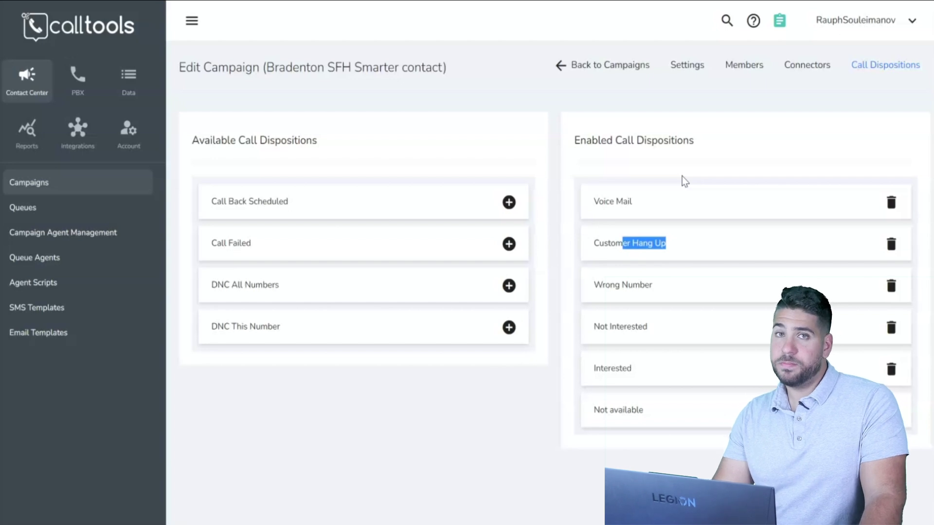
left_click(614, 67)
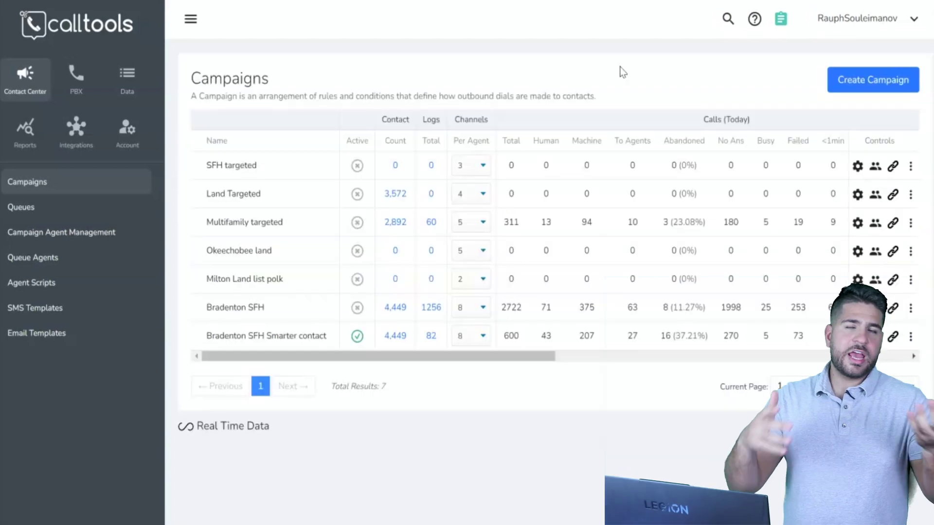